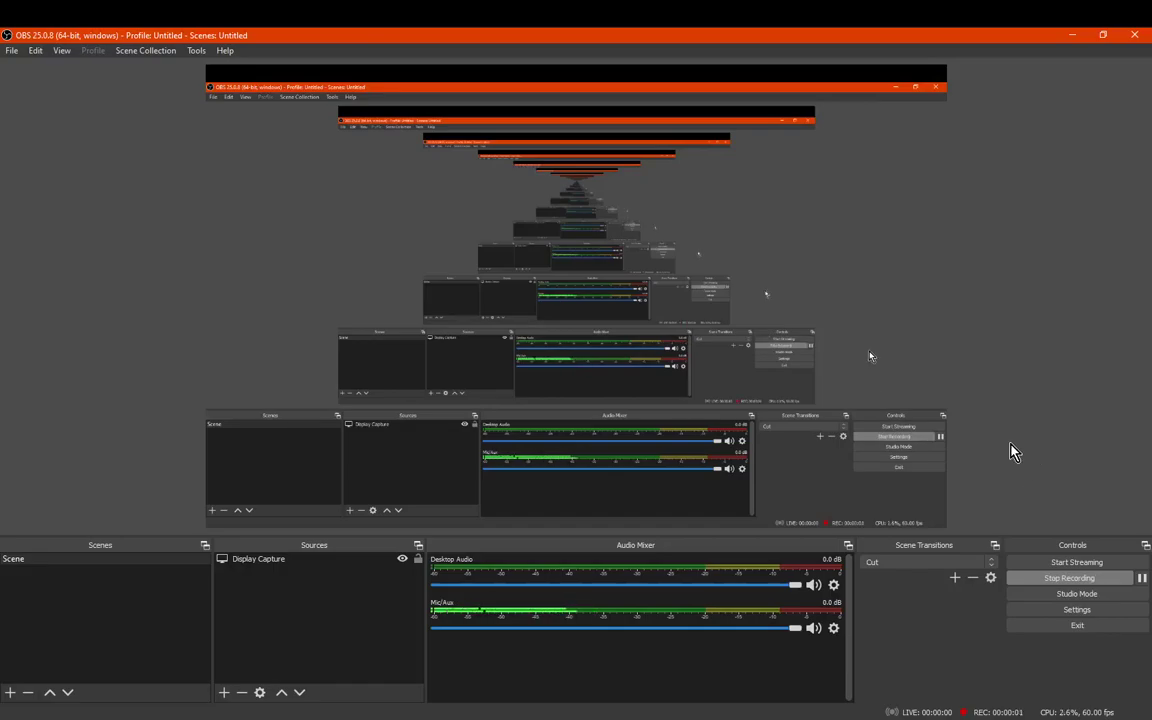
Bring forward the Explorer window showing the 1.15.2 Forge instance's .minecraft folder
left_click(184, 716)
left_click(257, 676)
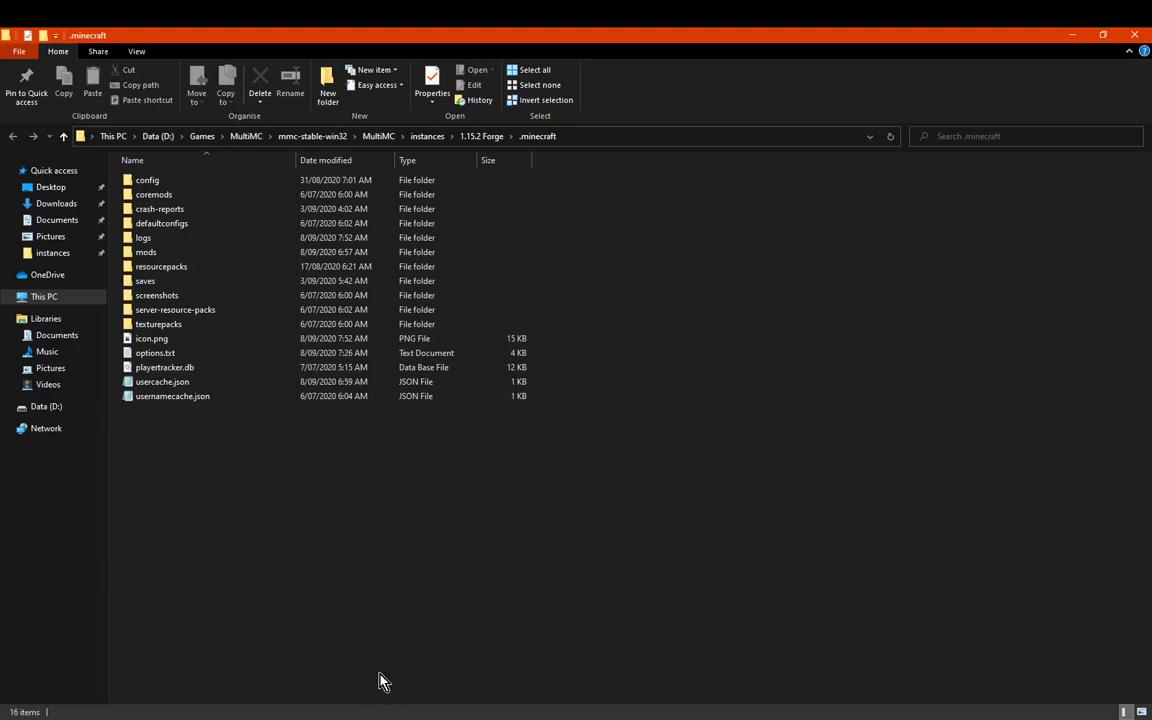
Switch to the Minecraft 1.15.2 Forge game and open its Mods list
mouse_move(452, 718)
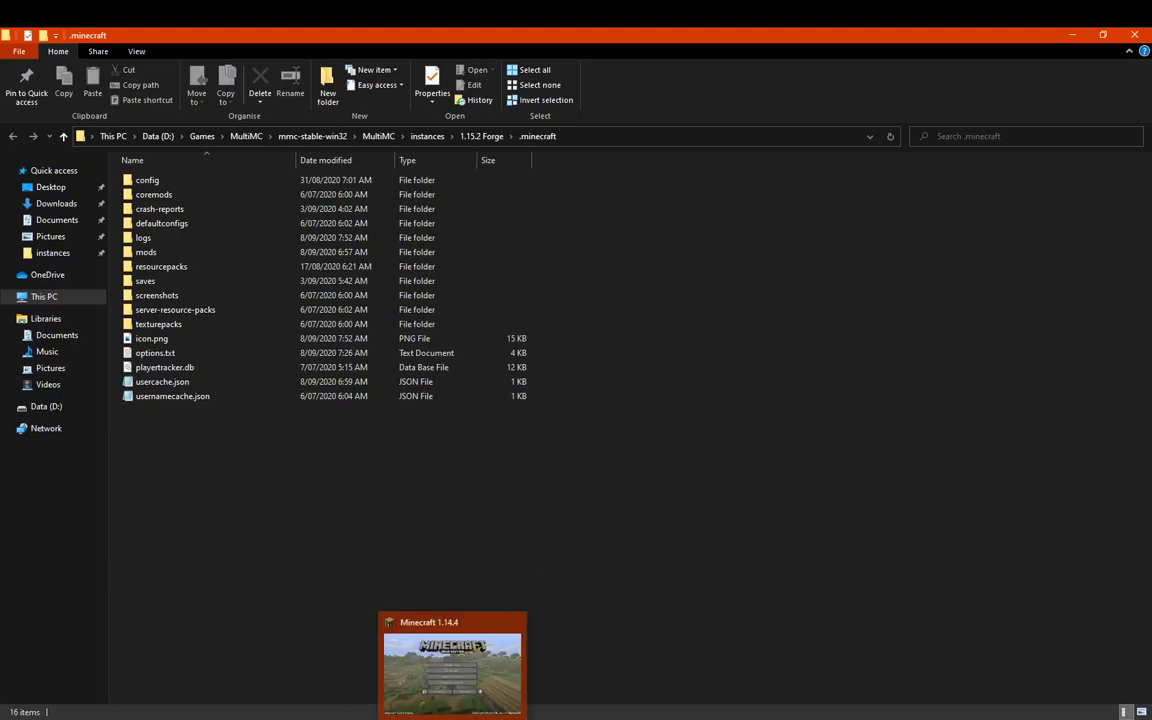
mouse_move(553, 718)
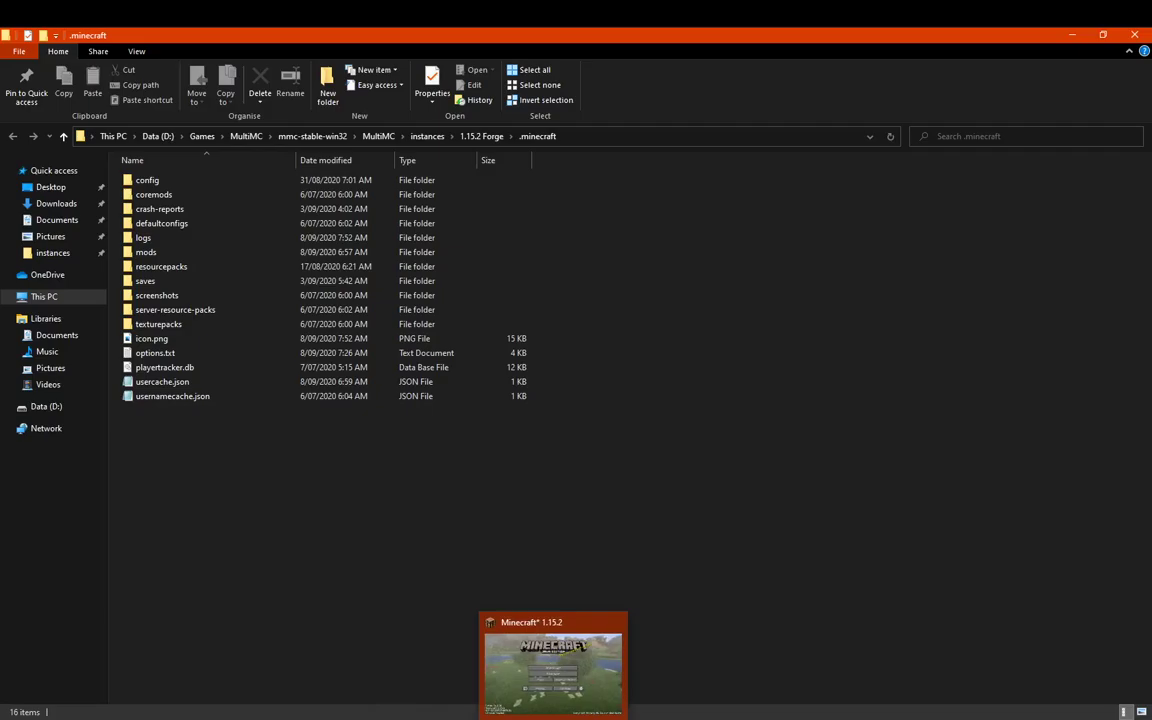
left_click(553, 700)
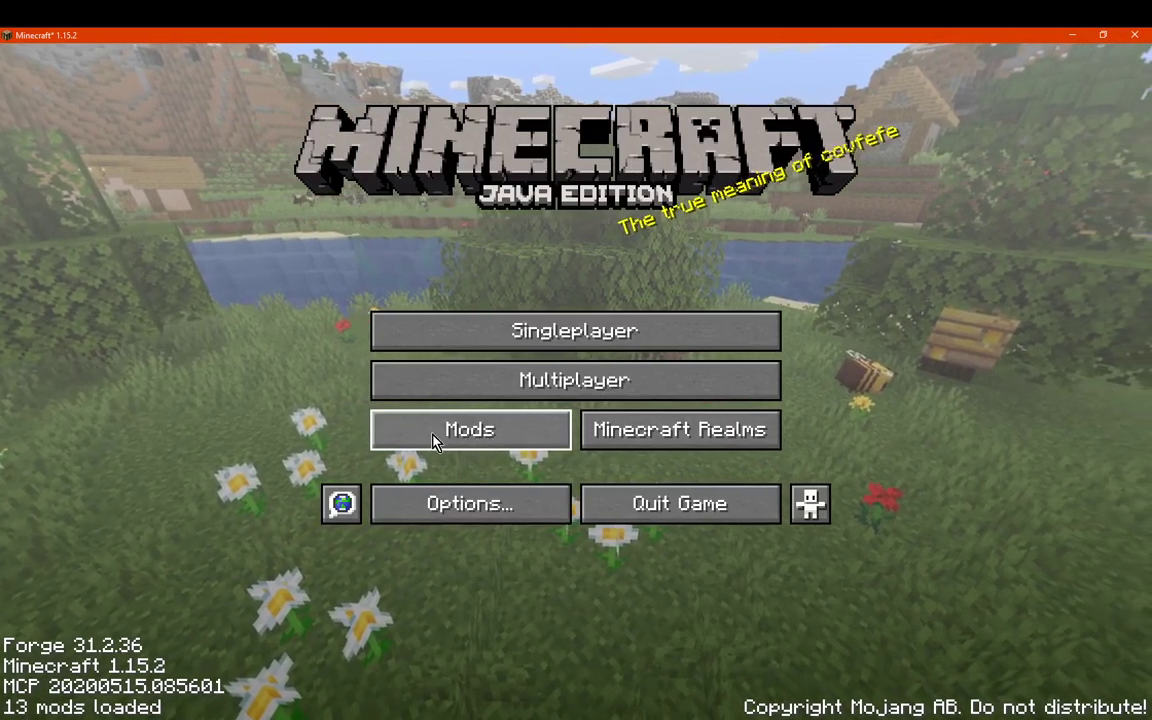
left_click(490, 438)
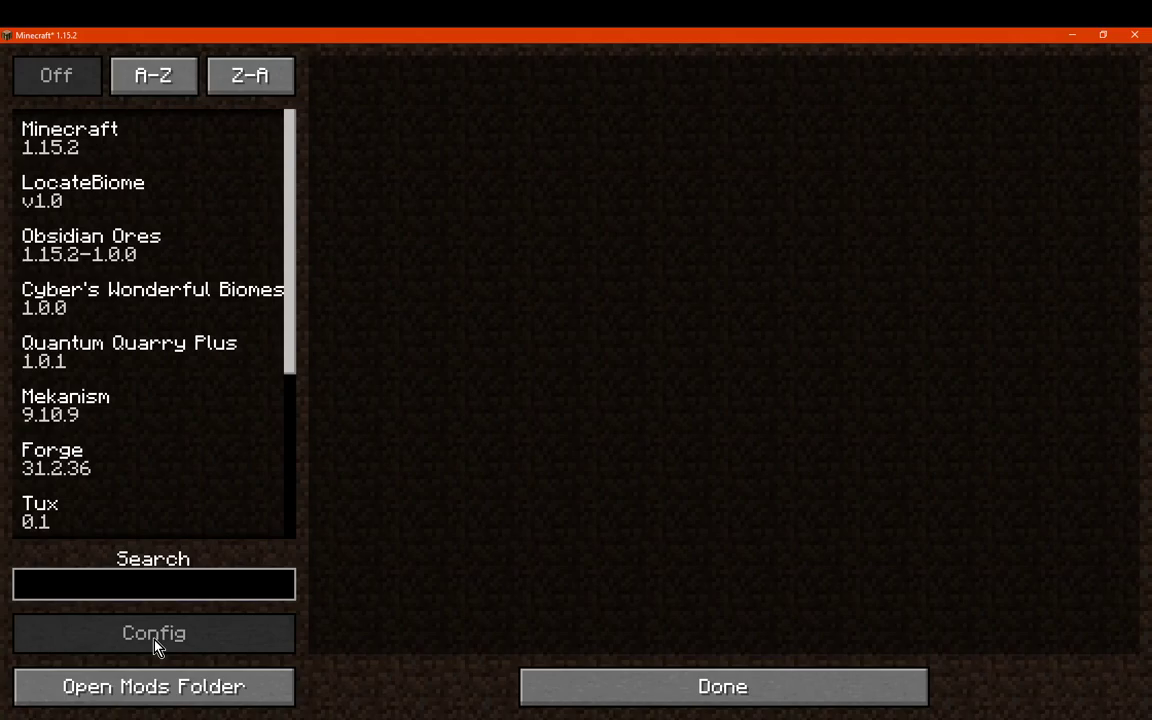
left_click(146, 216)
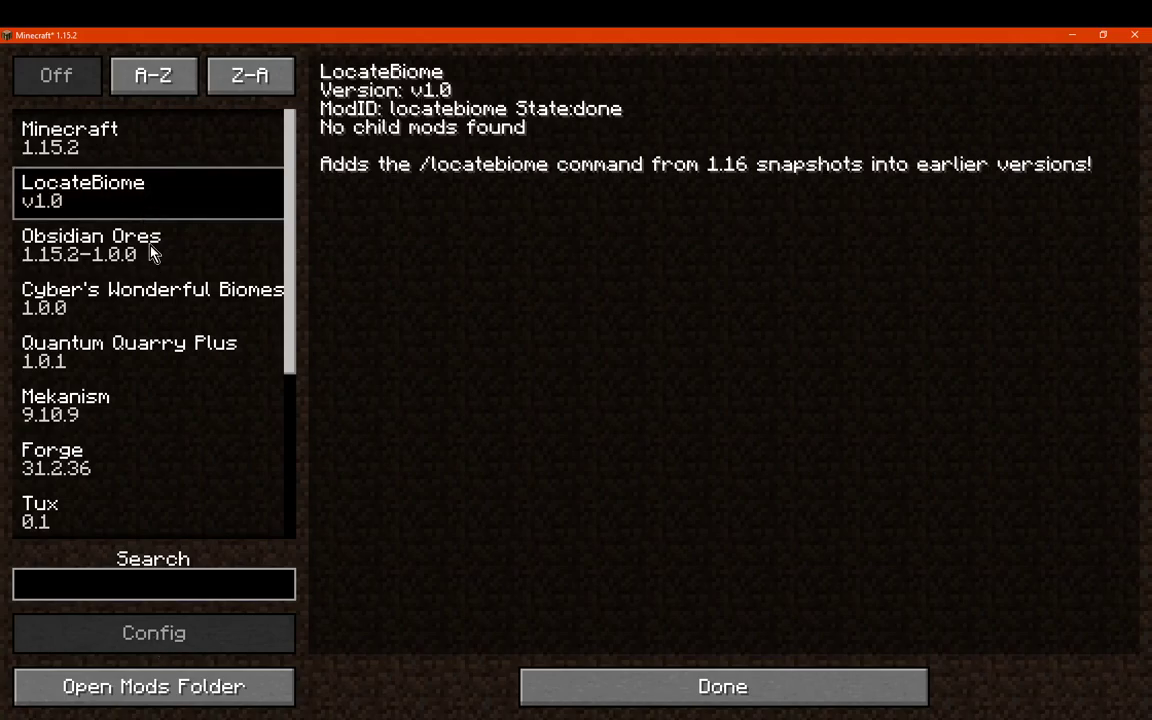
left_click(220, 298)
left_click(185, 364)
left_click(140, 405)
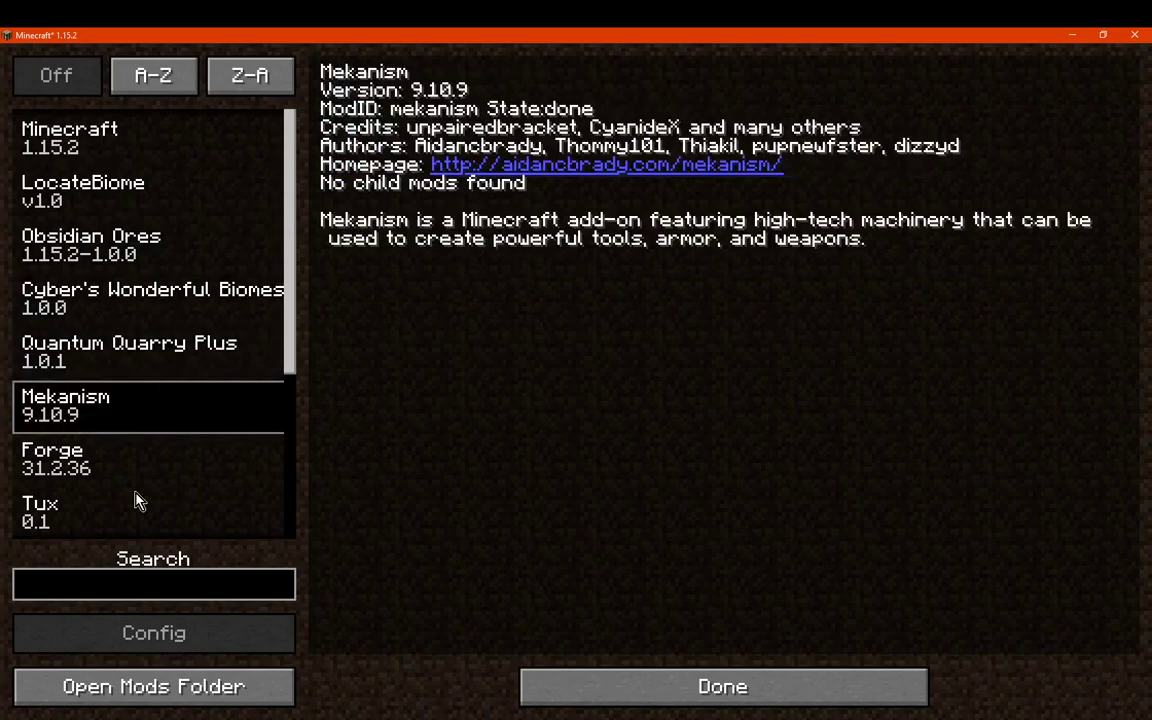
left_click(150, 460)
scroll(148, 430, "down", 5)
left_click(150, 268)
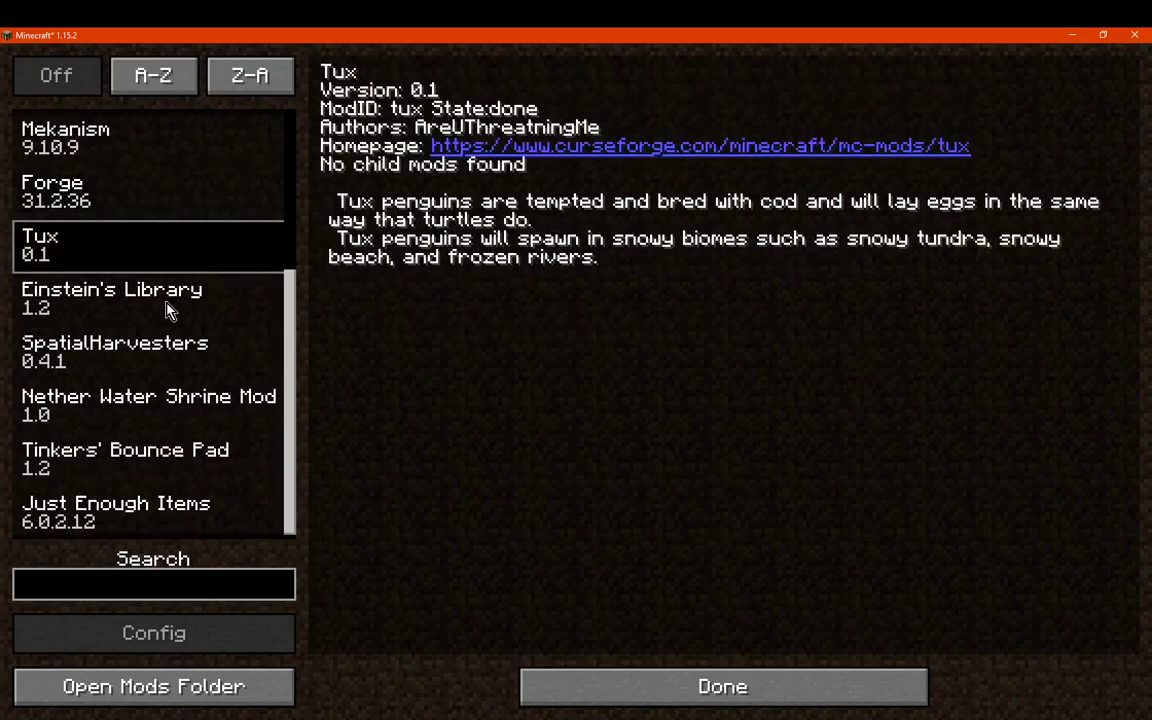
left_click(110, 305)
left_click(159, 362)
left_click(155, 410)
left_click(154, 458)
left_click(150, 510)
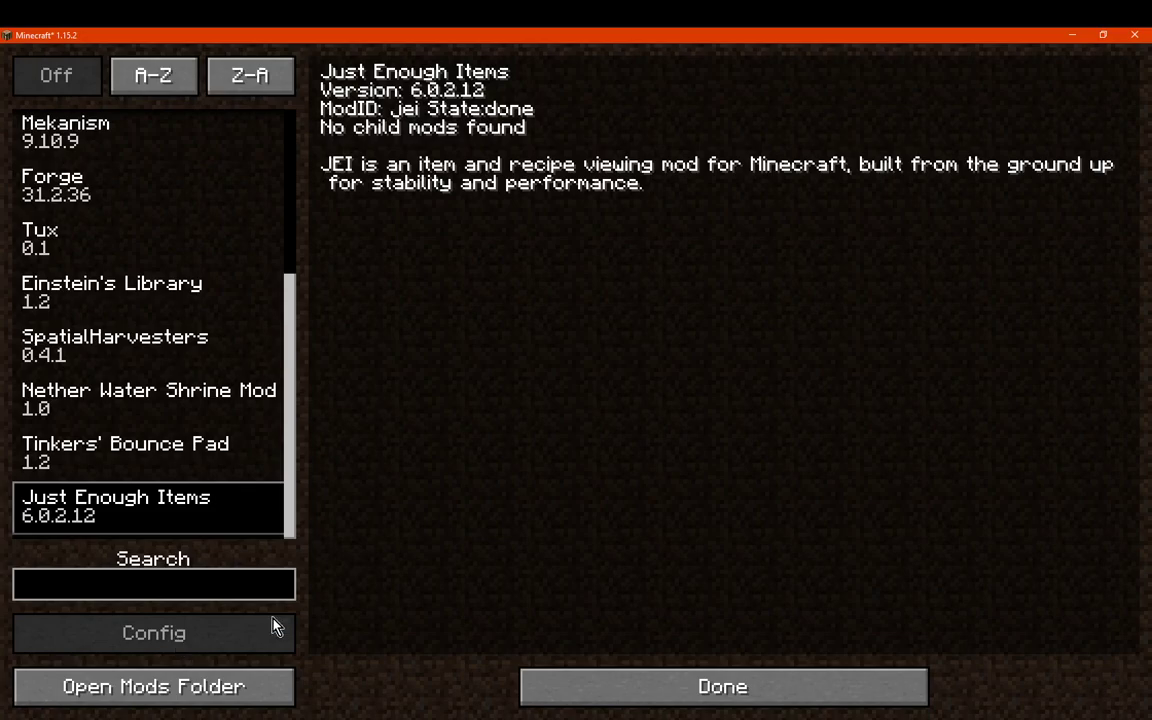
left_click(622, 694)
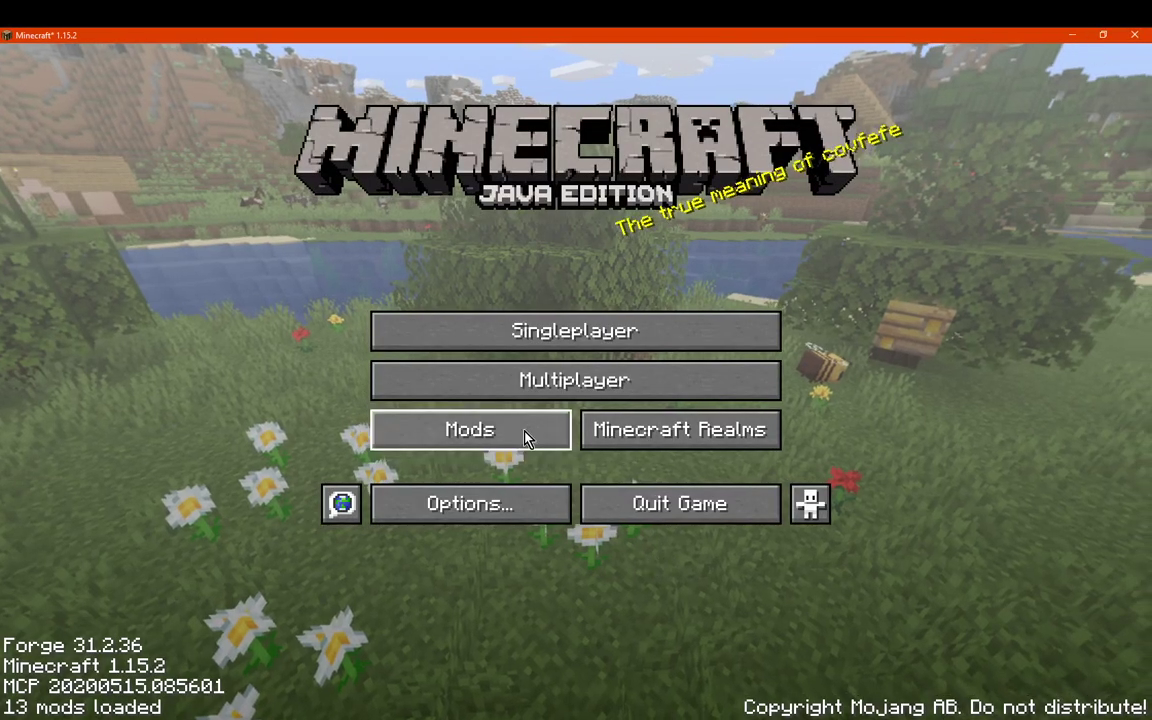
Open the Mods list and its mods folder with the jei and Mekanism jars
left_click(484, 438)
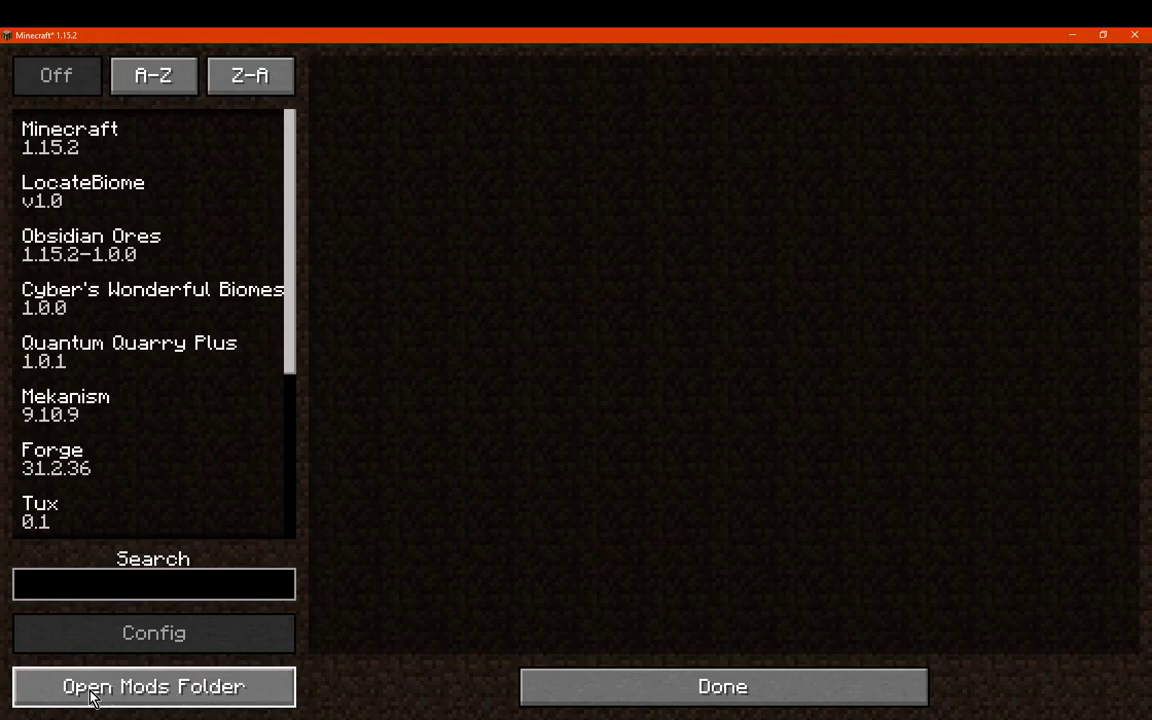
left_click(203, 695)
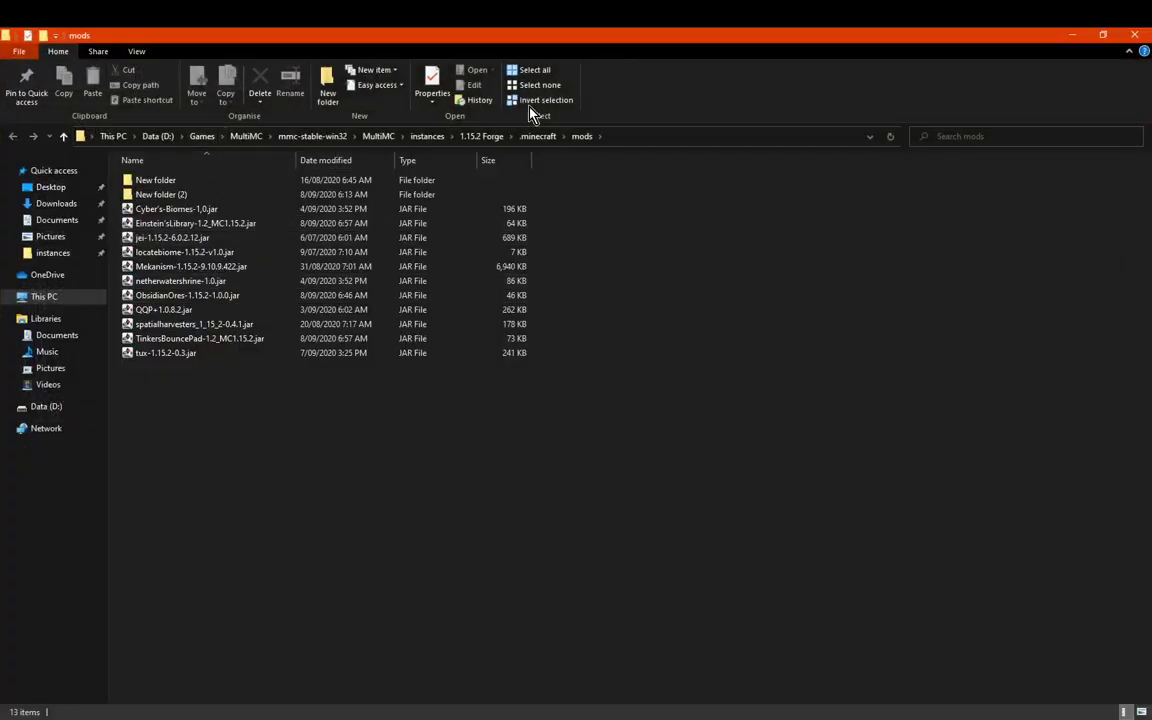
Open ghostutils.toml from the .minecraft config folder
left_click(537, 137)
double_click(175, 184)
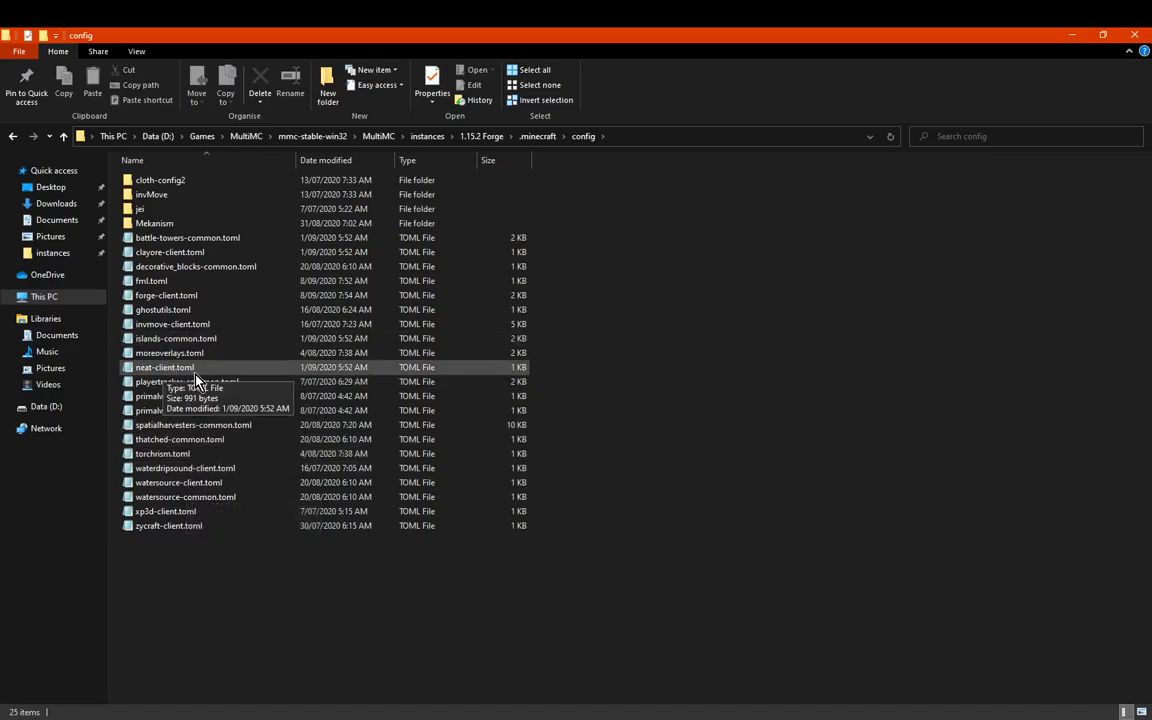
double_click(199, 312)
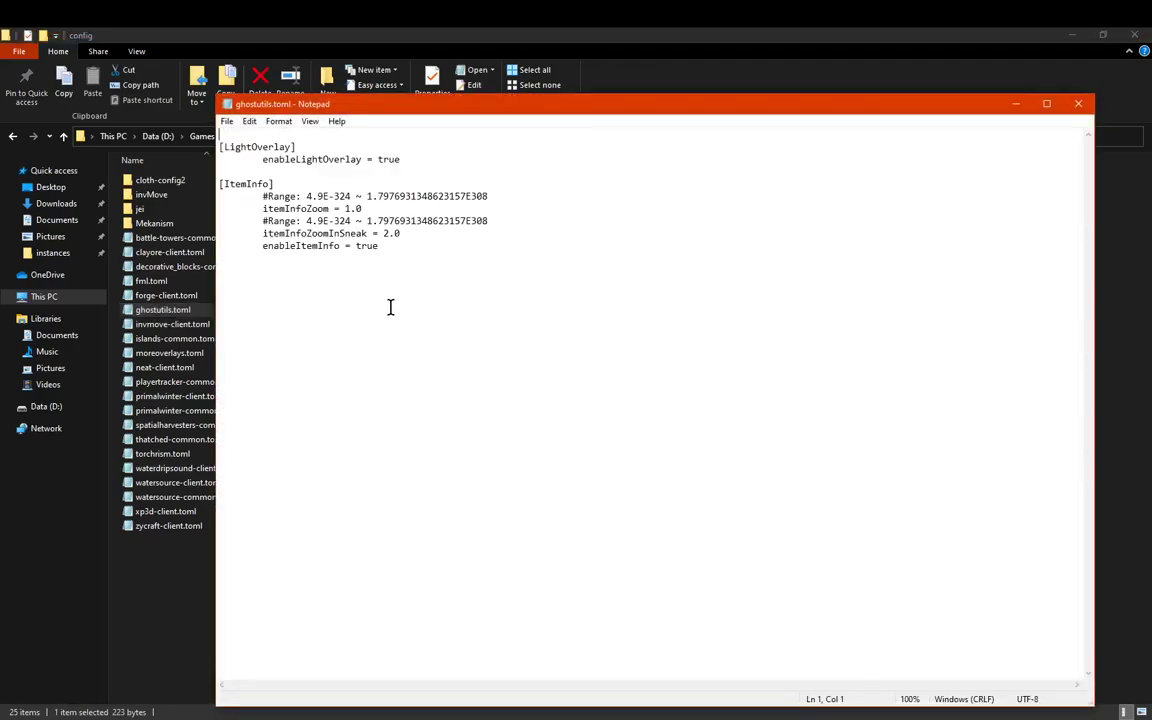
Review itemInfoZoomInSneak 2.0 and enableLightOverlay true, close the file, and return to .minecraft
left_click_drag(401, 233, 358, 246)
left_click_drag(414, 160, 374, 159)
left_click(561, 229)
left_click(1078, 103)
left_click(782, 381)
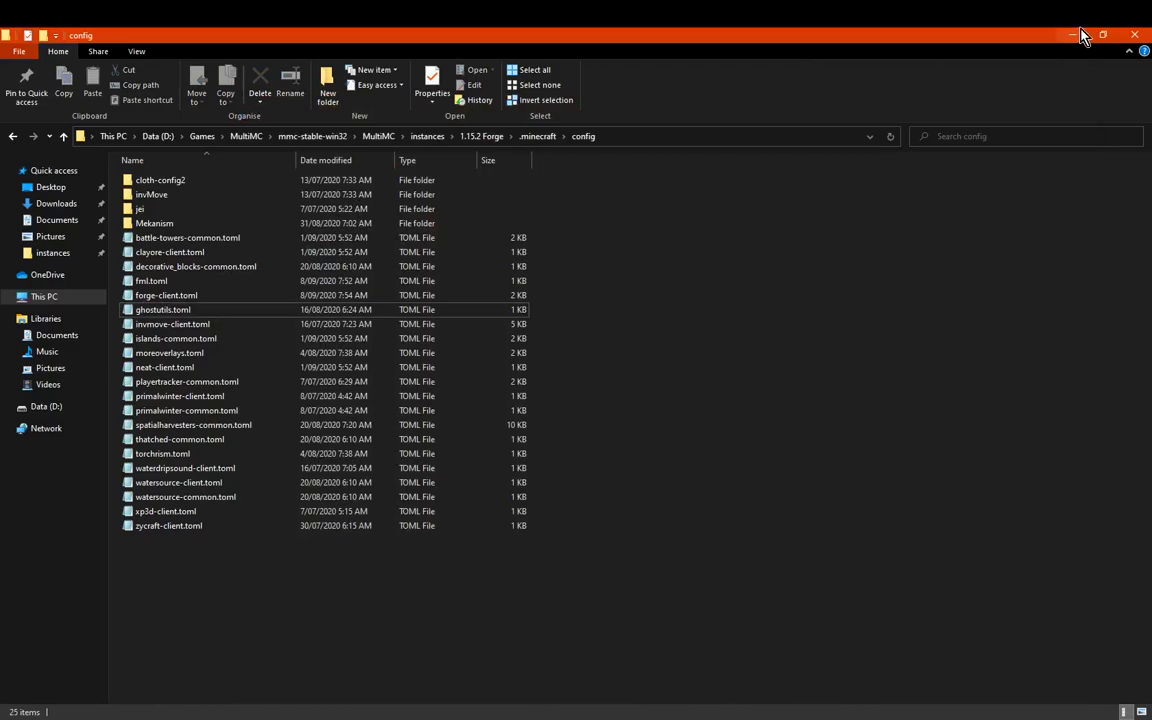
left_click(537, 137)
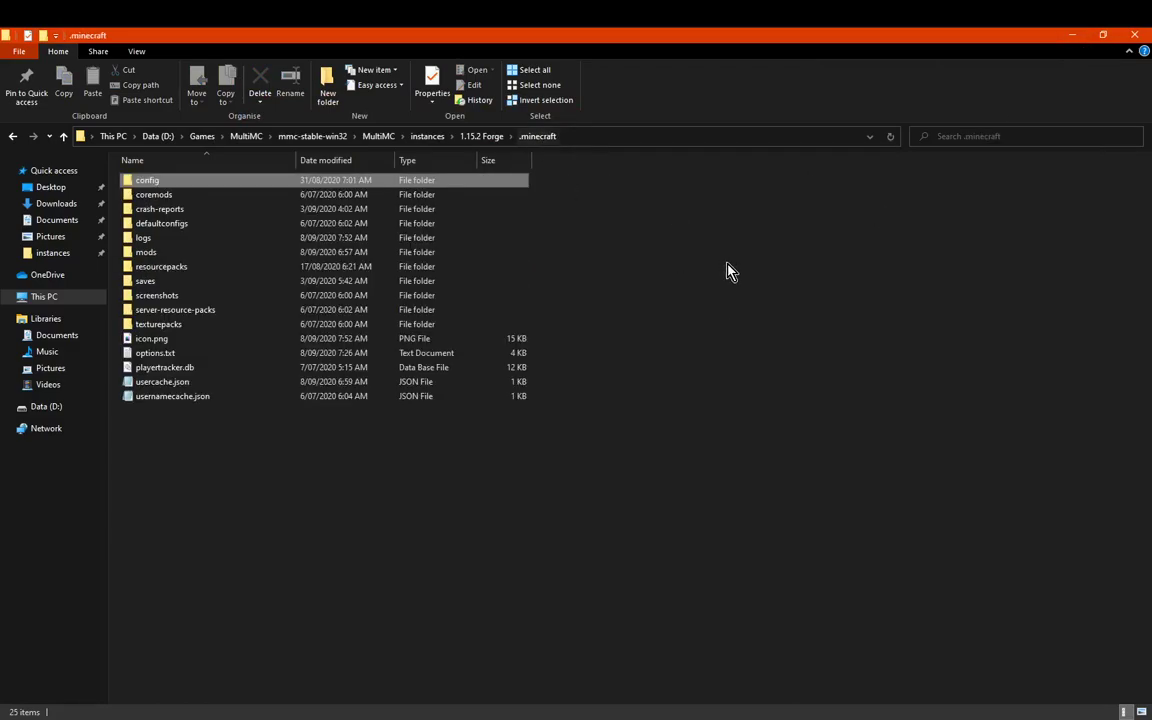
Open the resourcepacks folder, also via Minecraft's Options > Resource Packs screen, then return to .minecraft
double_click(201, 270)
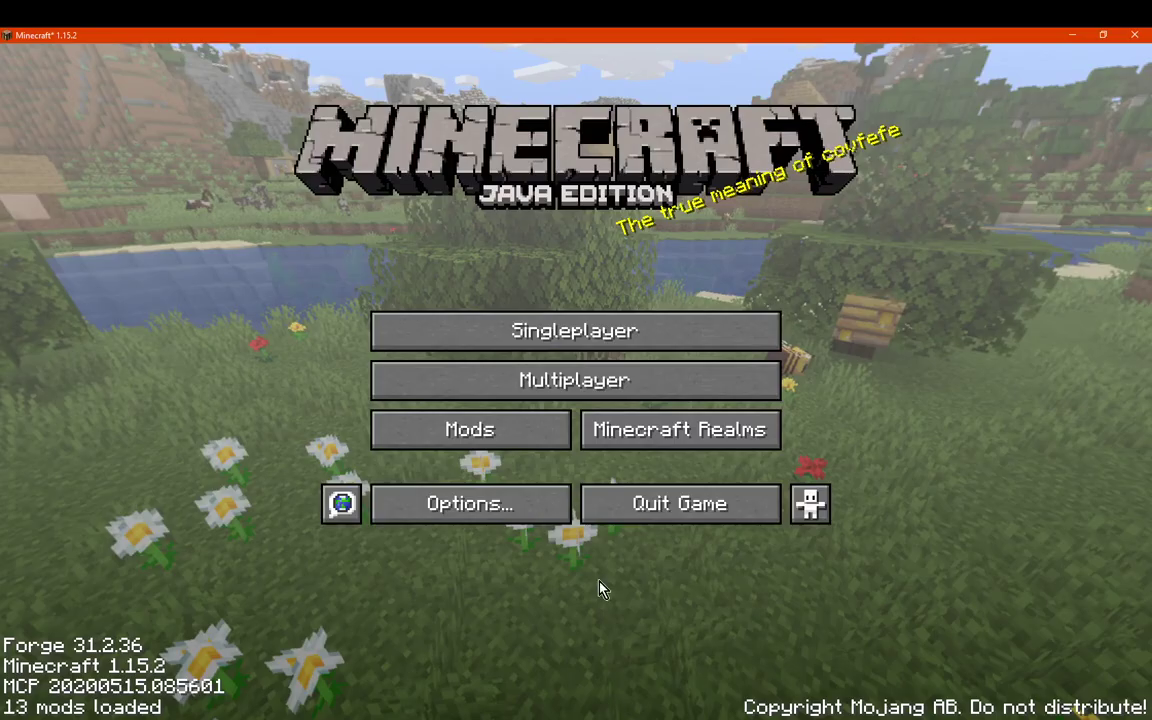
left_click(460, 503)
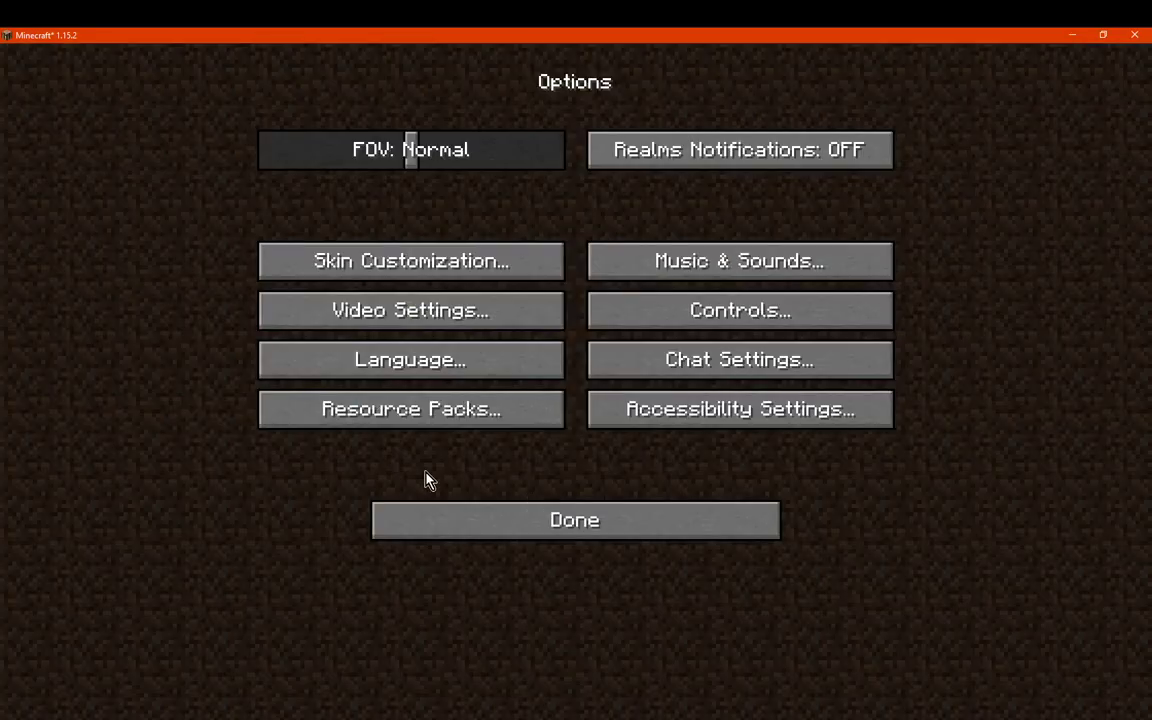
left_click(427, 406)
left_click(383, 642)
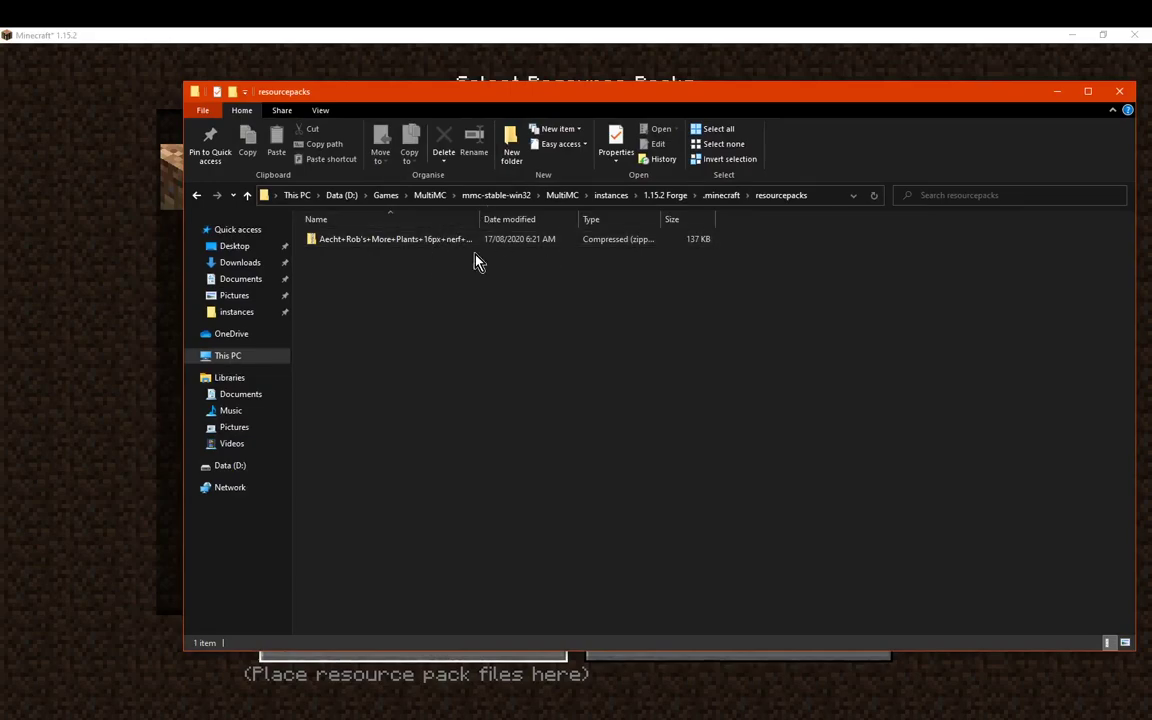
left_click(724, 197)
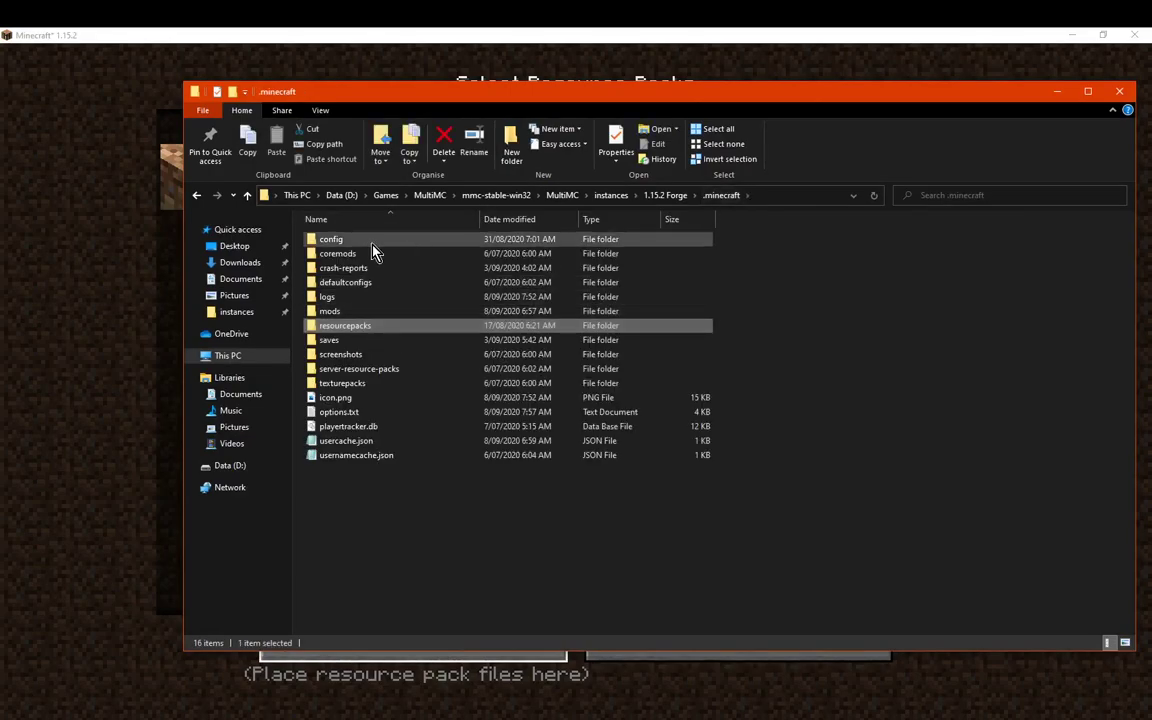
Look in the config folder with the Explorer window maximized
double_click(376, 243)
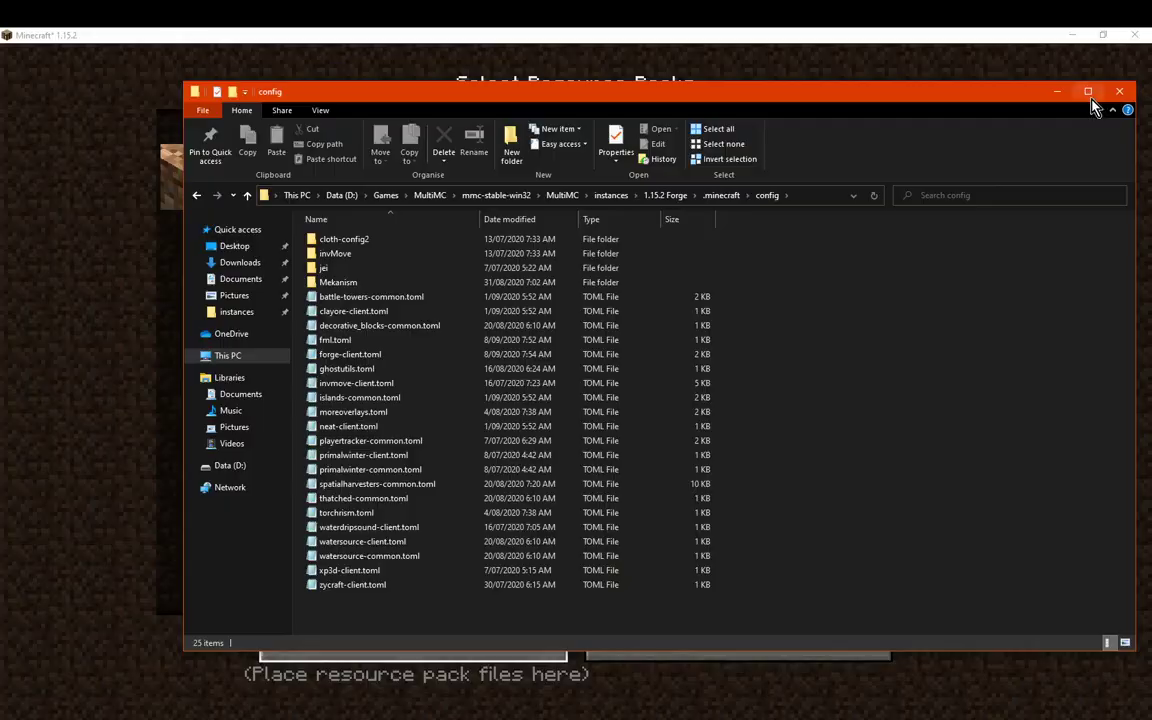
left_click(1089, 92)
left_click(543, 137)
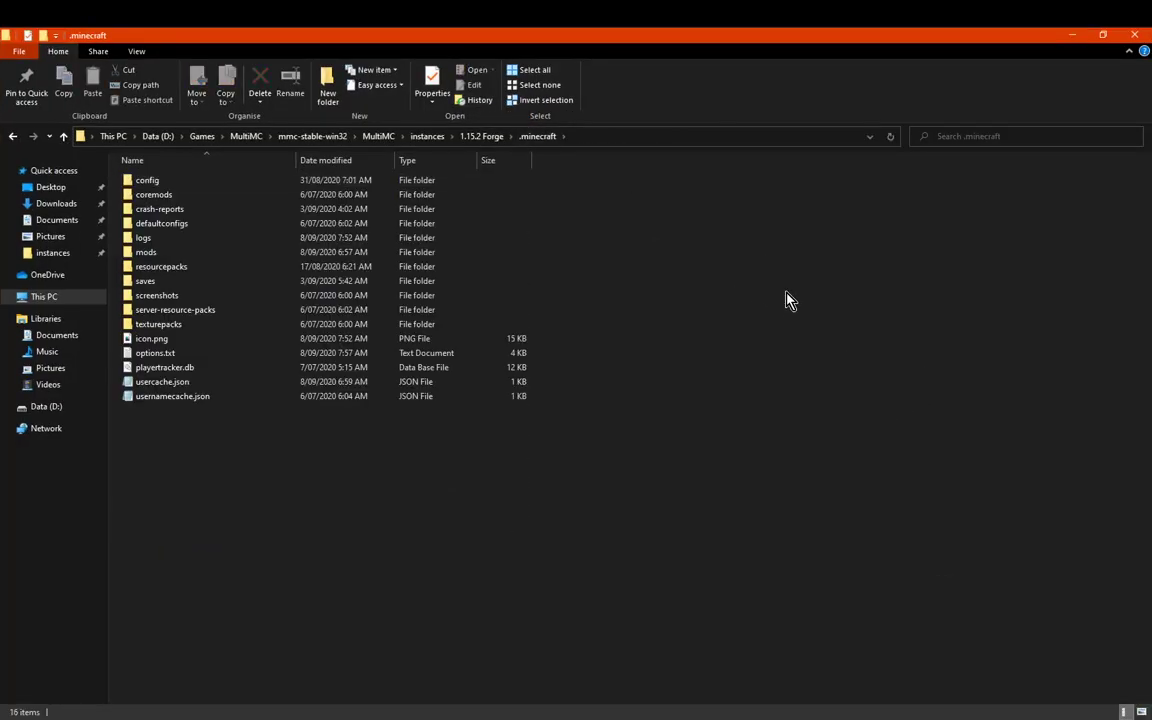
Browse to saves > New World (5) > serverconfig, select spatialharvesters-server.toml, and close Explorer
double_click(184, 283)
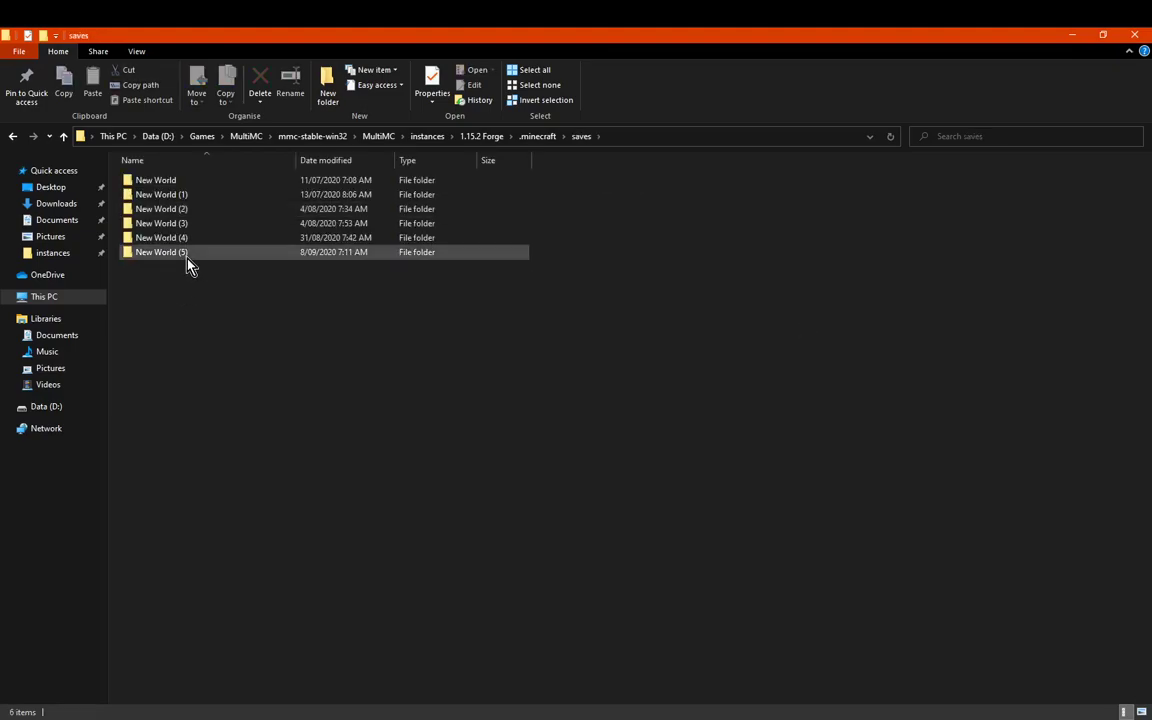
double_click(178, 254)
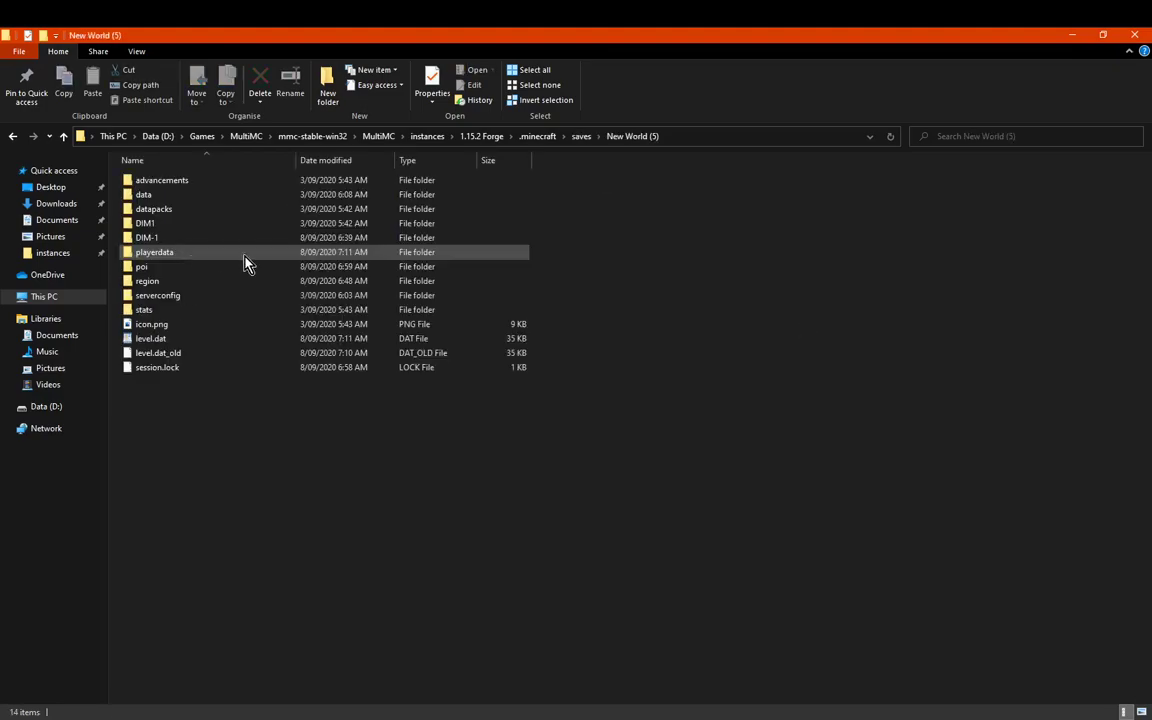
double_click(185, 300)
left_click(208, 196)
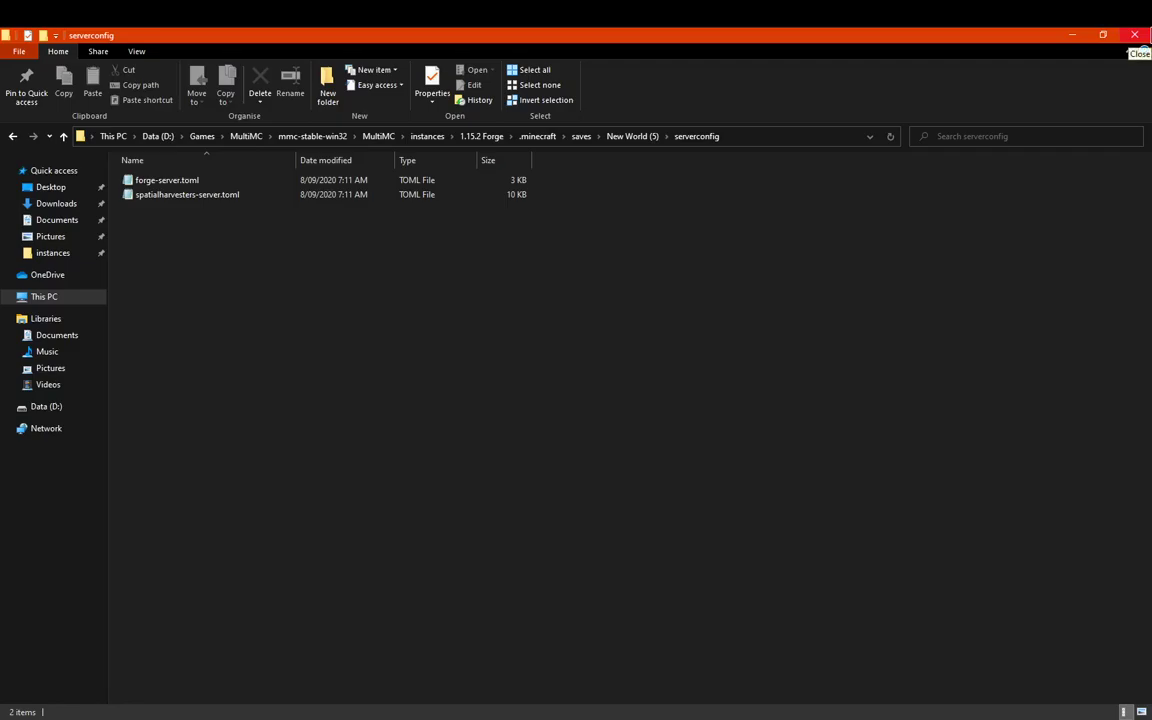
left_click(1138, 38)
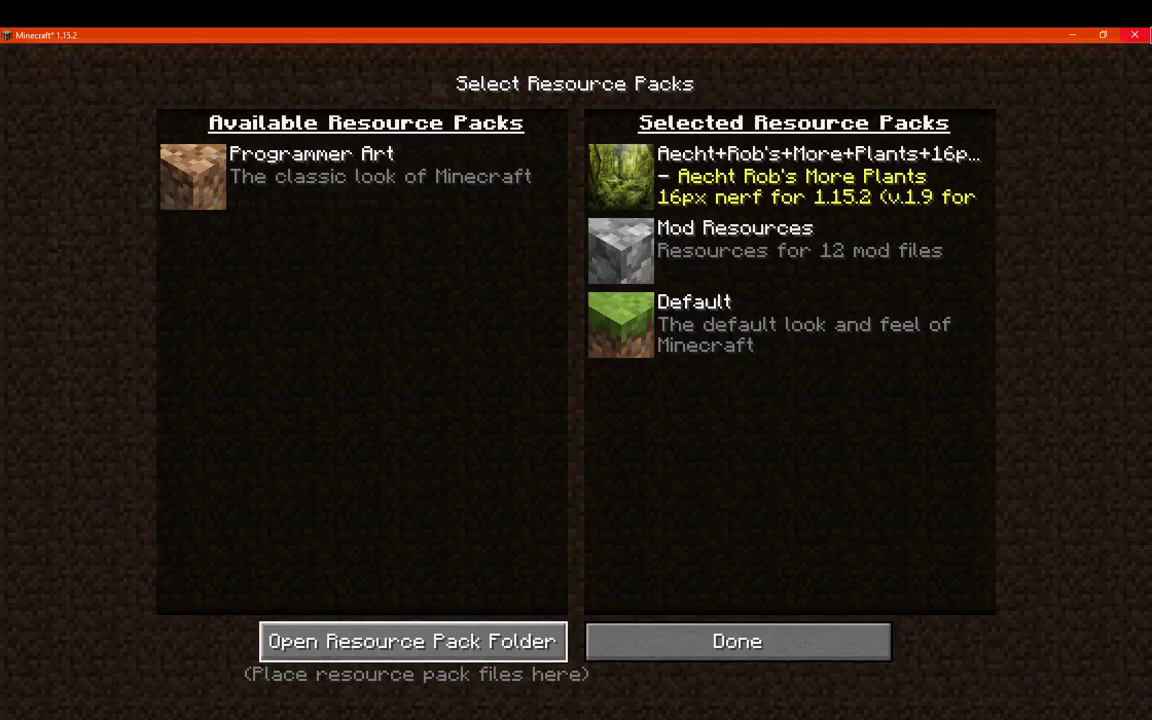
Back out of the resource packs and options screens, check the mod list, and quit Minecraft 1.15.2
left_click(692, 651)
left_click(680, 522)
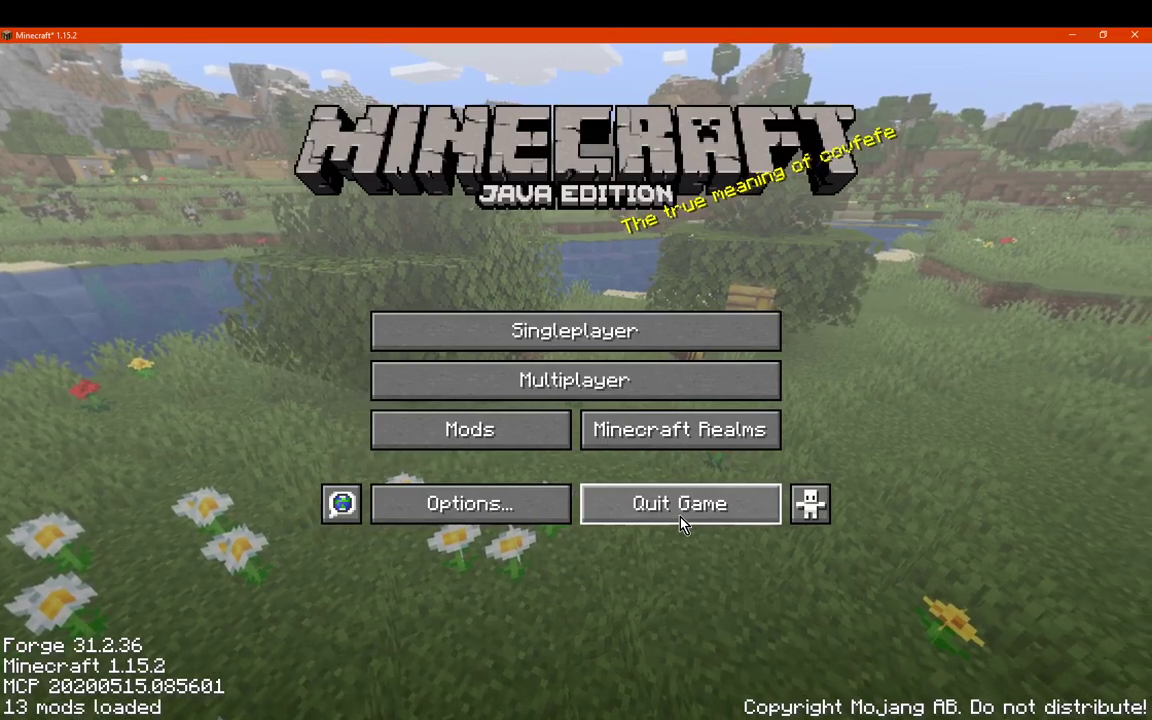
left_click(481, 436)
left_click(590, 684)
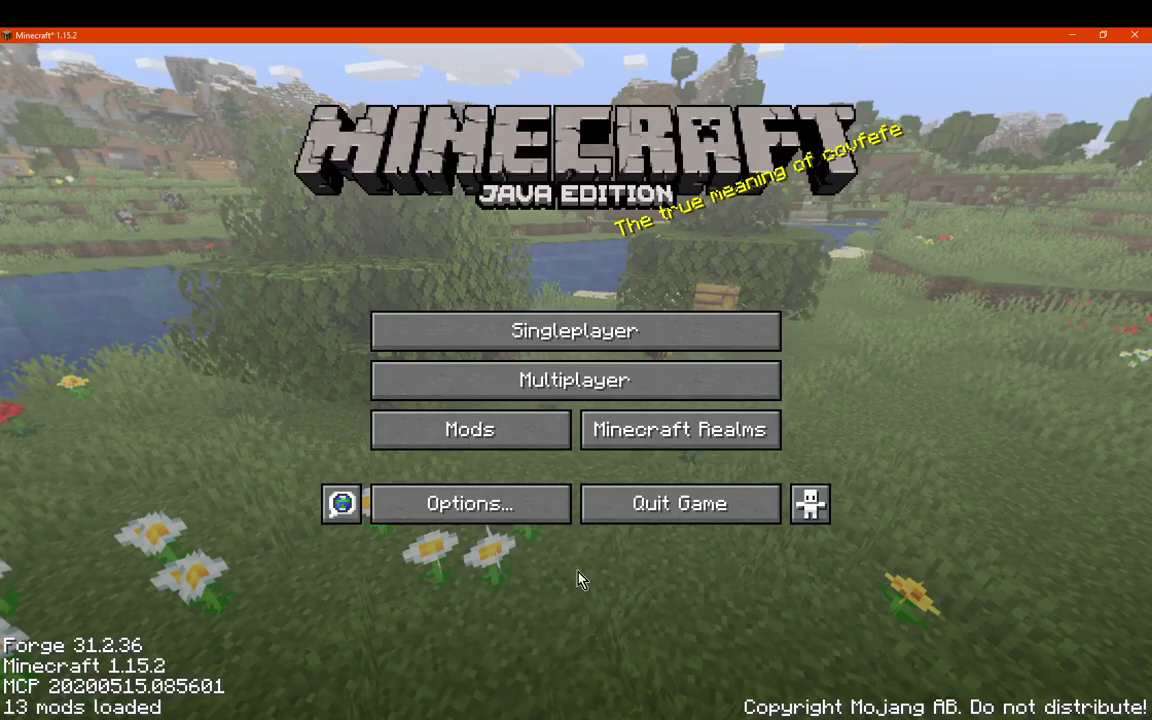
left_click(639, 511)
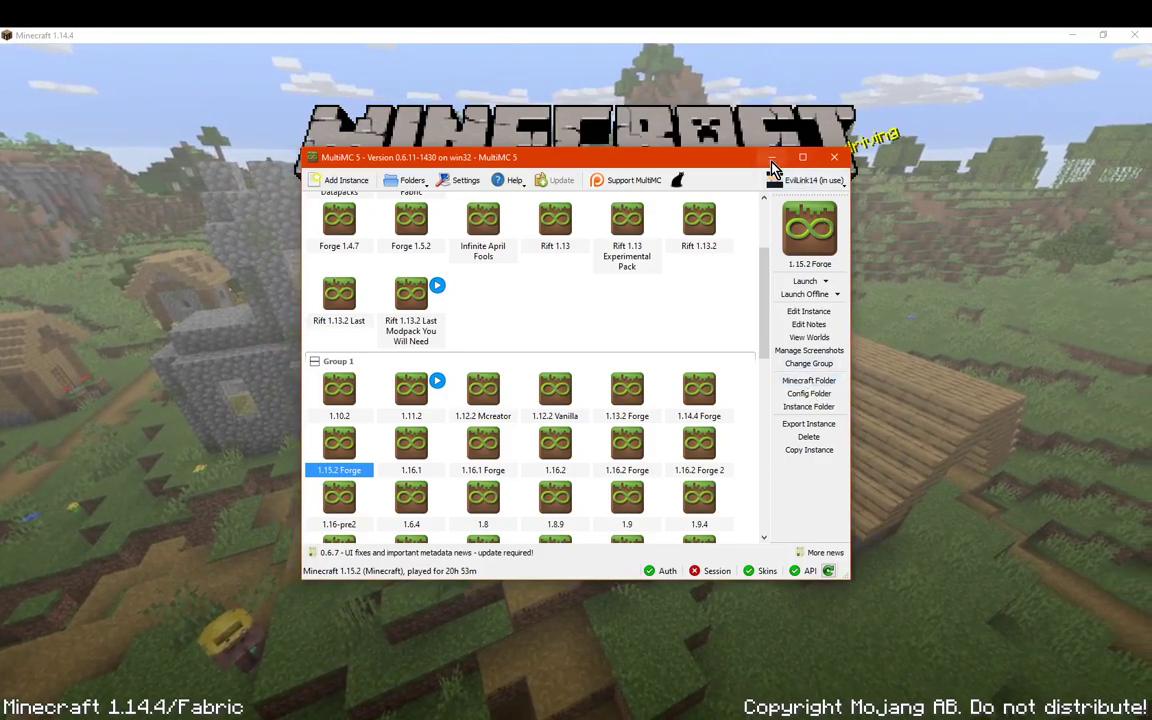
Focus the Minecraft 1.14.4 Fabric window, then return to the .minecraft Explorer window
left_click(875, 240)
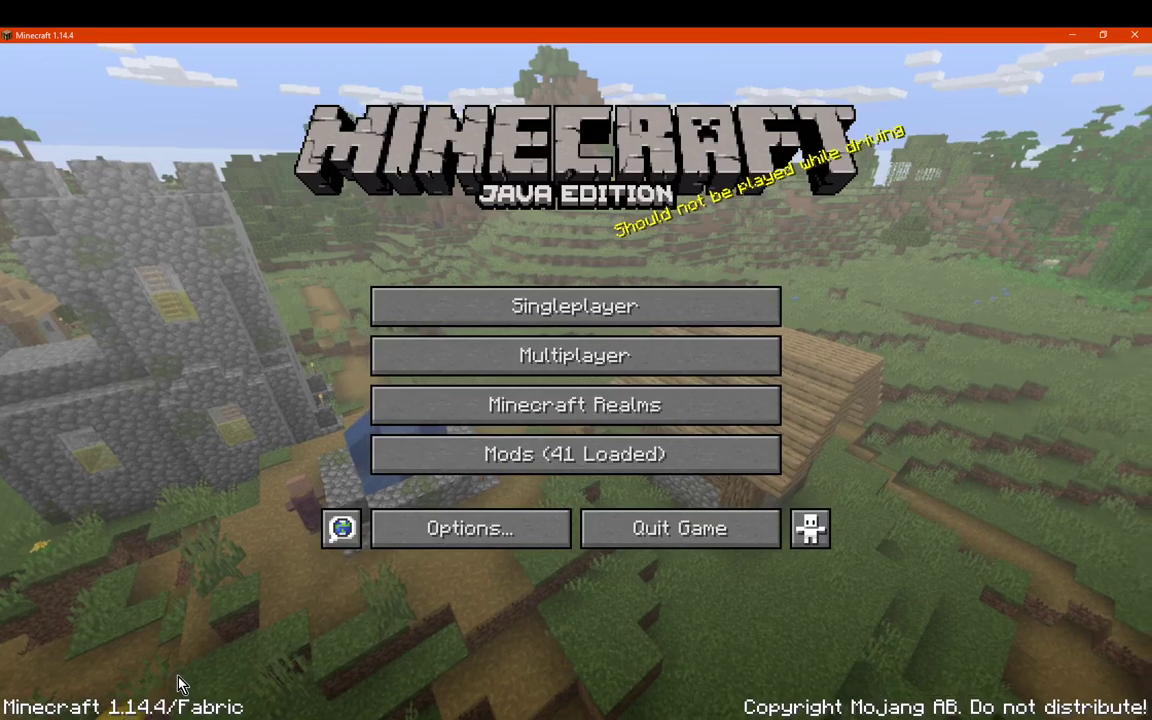
mouse_move(186, 712)
left_click(257, 690)
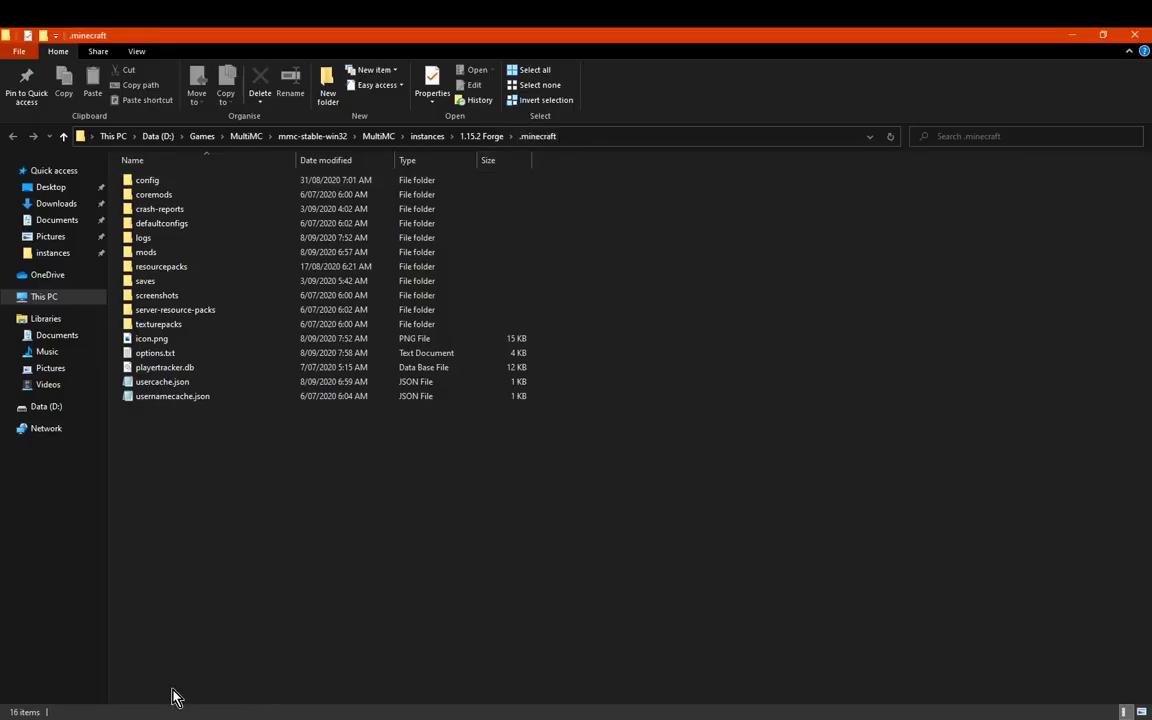
Search %appdata% and open that folder, then open Minecraft 1.14.4's Mods (41 Loaded) list
left_click(249, 703)
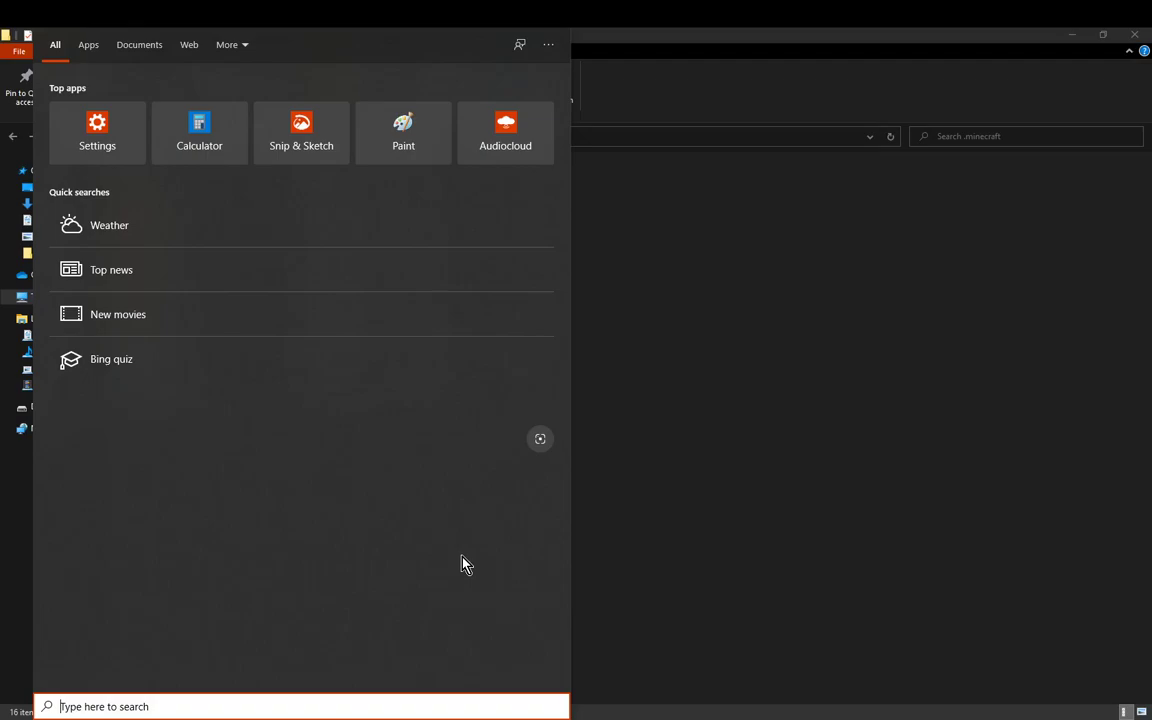
type("$app")
key("BackSpace")
key("BackSpace")
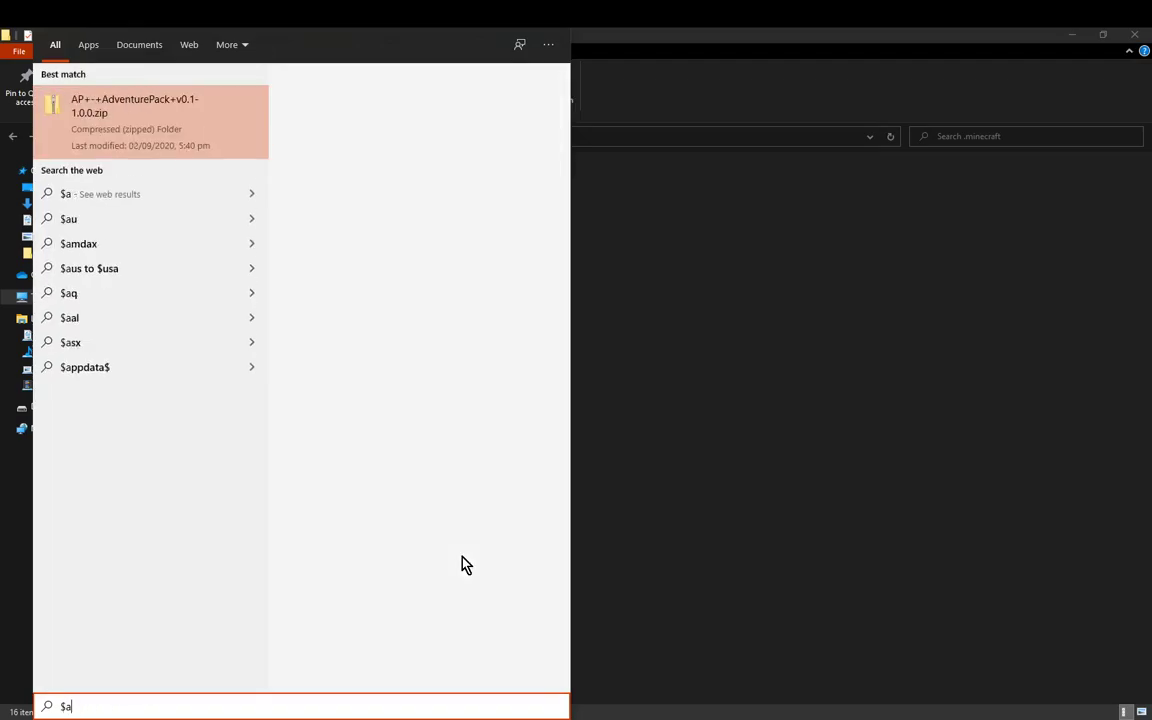
key("BackSpace")
key("BackSpace")
type("%appdata%")
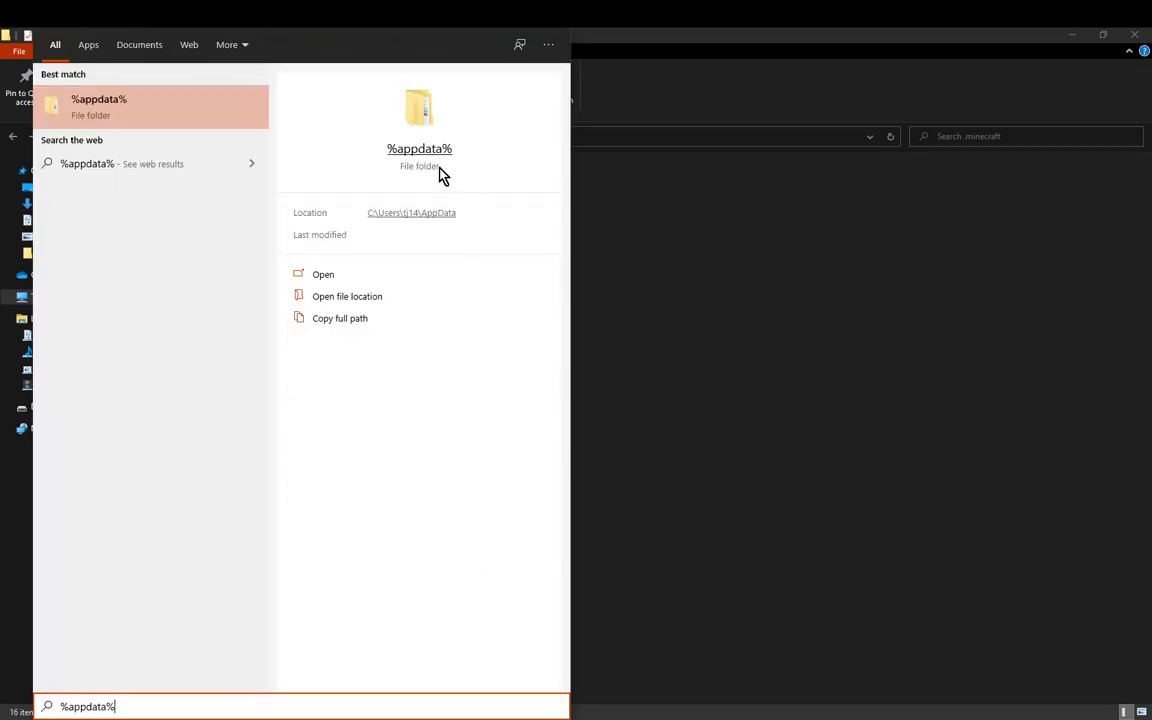
left_click(695, 378)
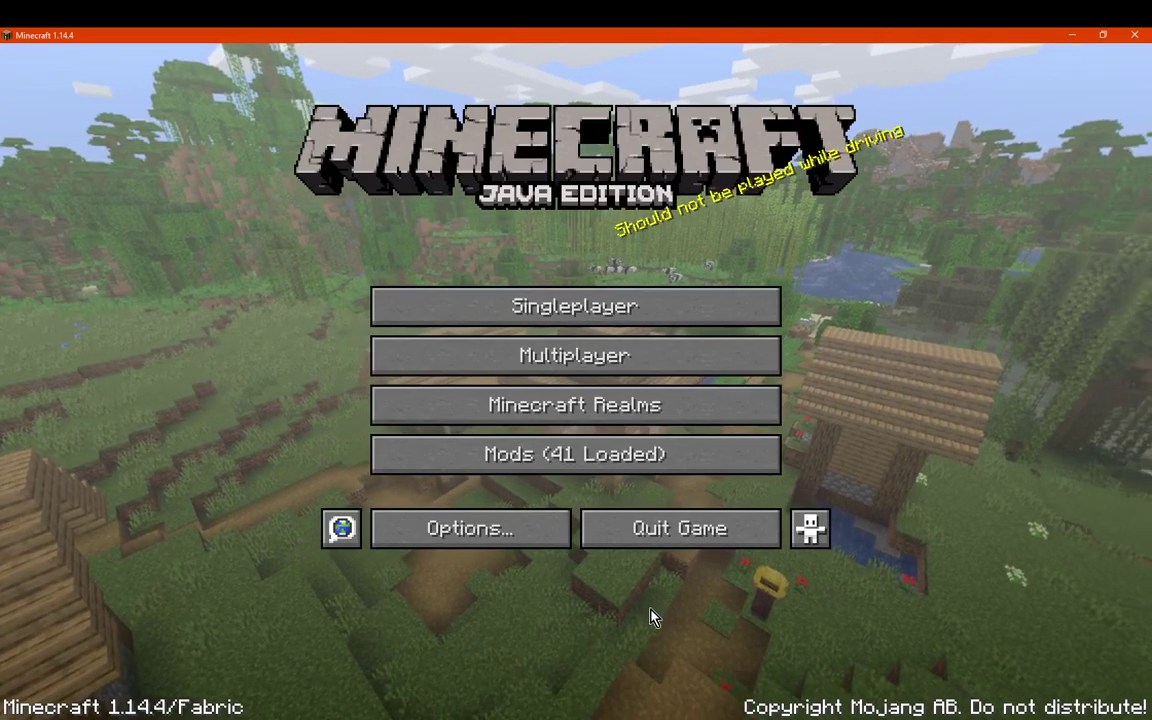
left_click(595, 457)
Switch to the browser and look over the Mod Menu CurseForge page
key("alt+Tab")
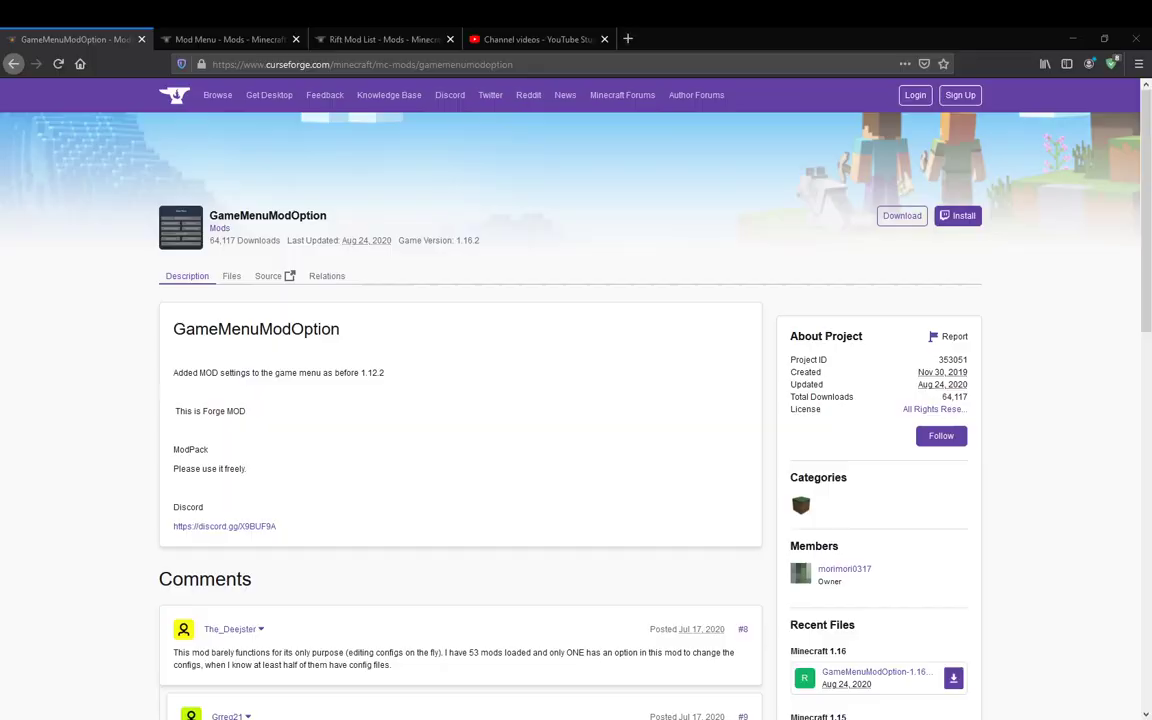
key("ctrl+Tab")
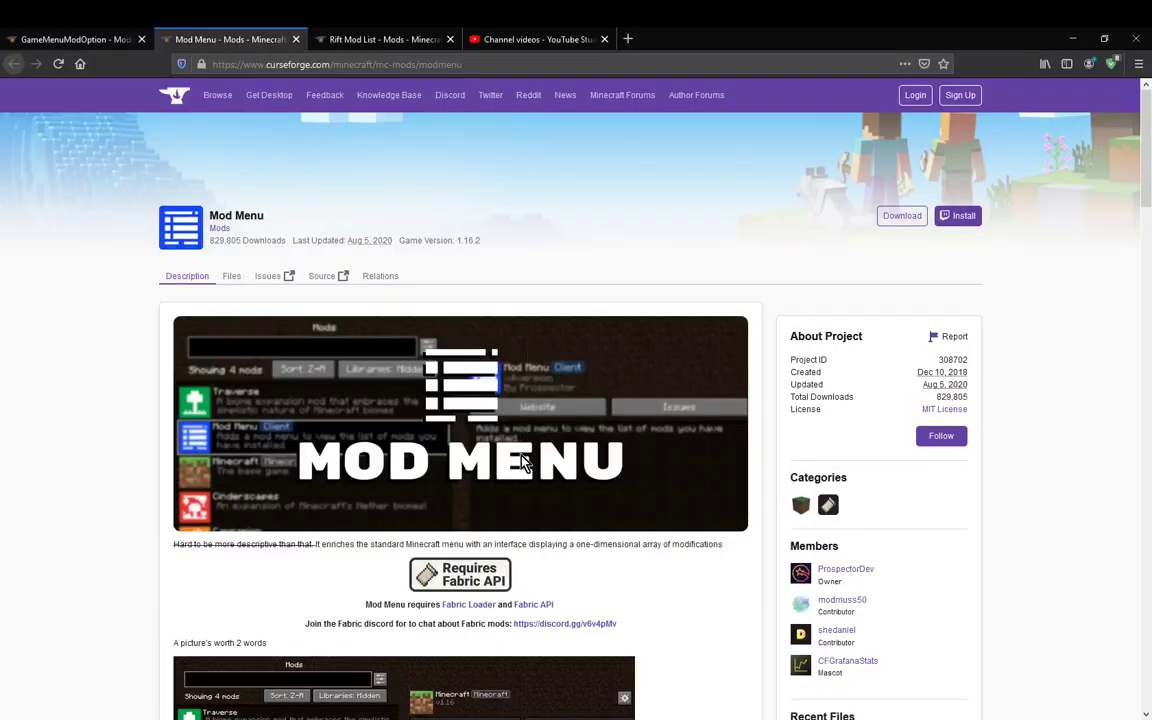
scroll(522, 462, "down", 6)
scroll(522, 462, "up", 2)
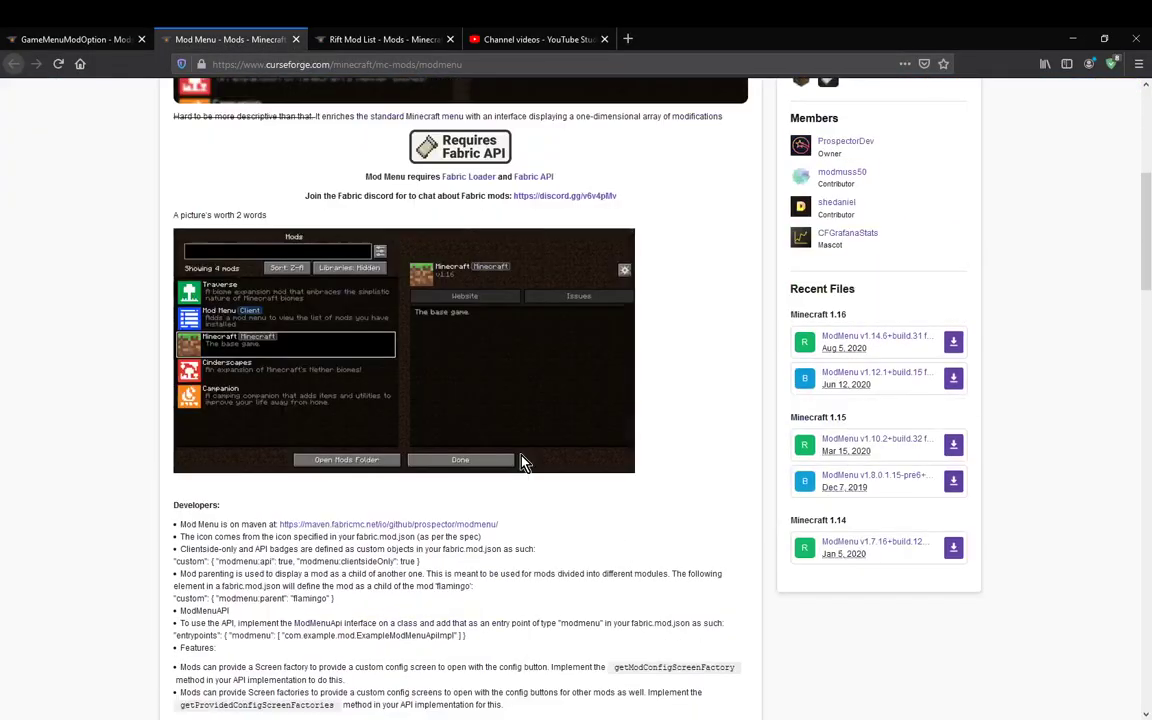
scroll(522, 462, "up", 5)
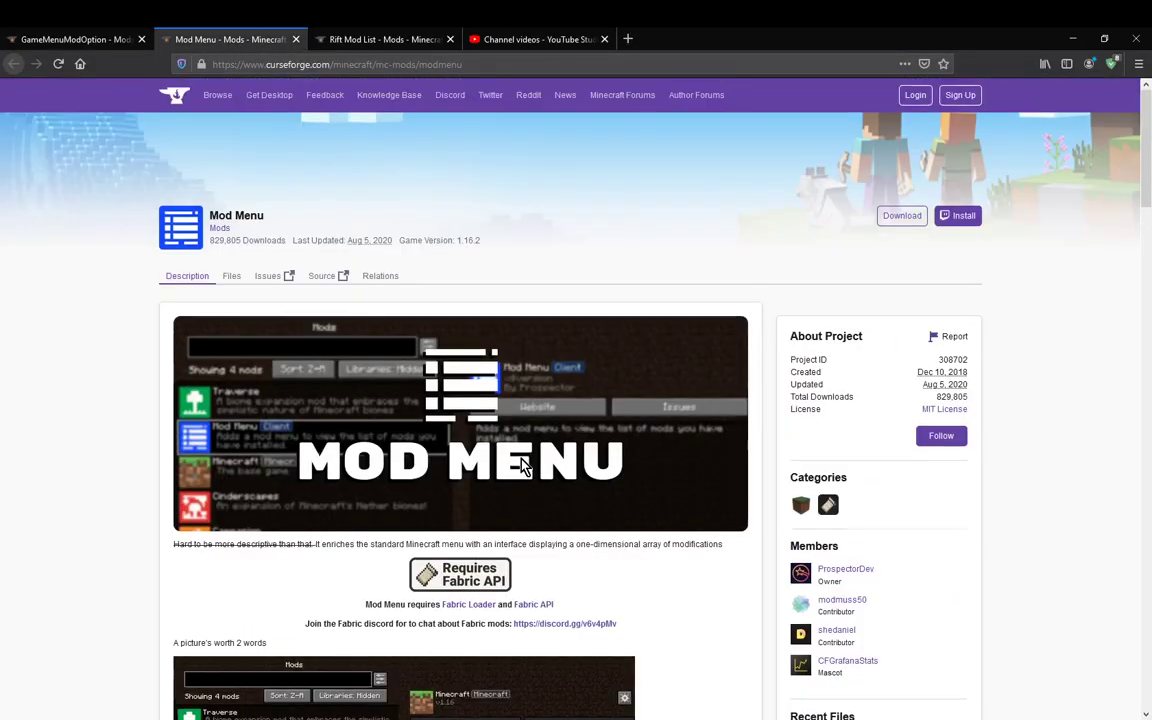
Review the GameMenuModOption page, enlarging and closing its Game Menu screenshot
left_click(4, 37)
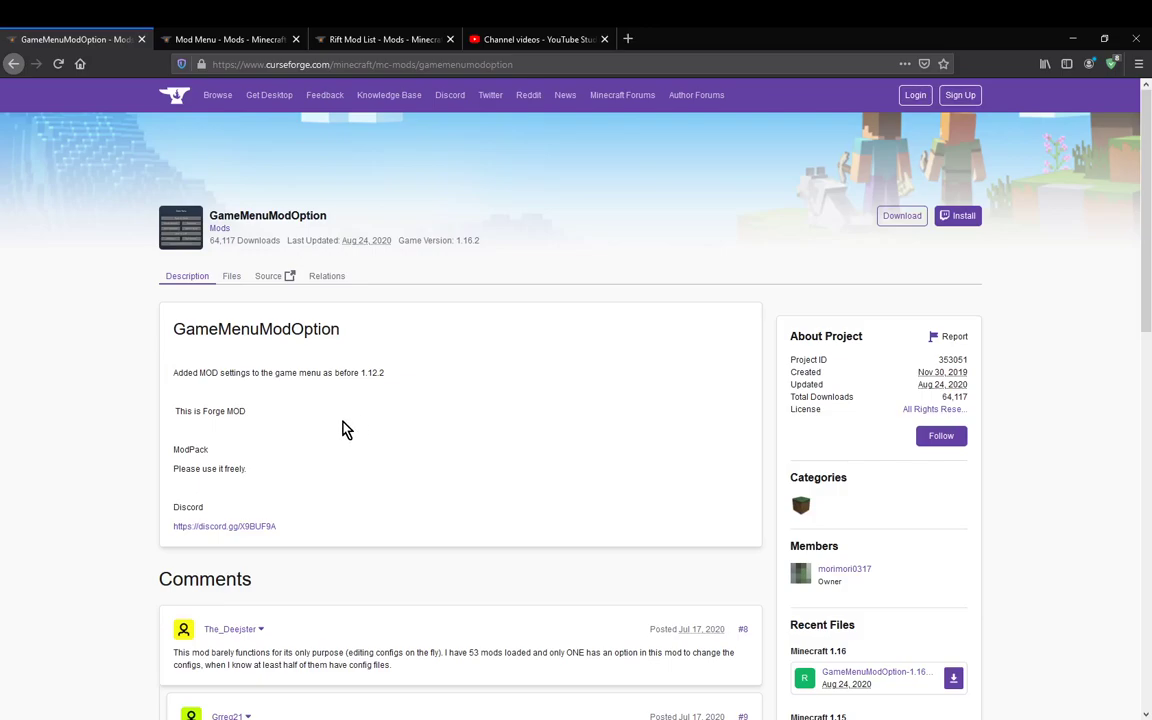
scroll(861, 576, "down", 3)
scroll(836, 571, "up", 3)
left_click(181, 231)
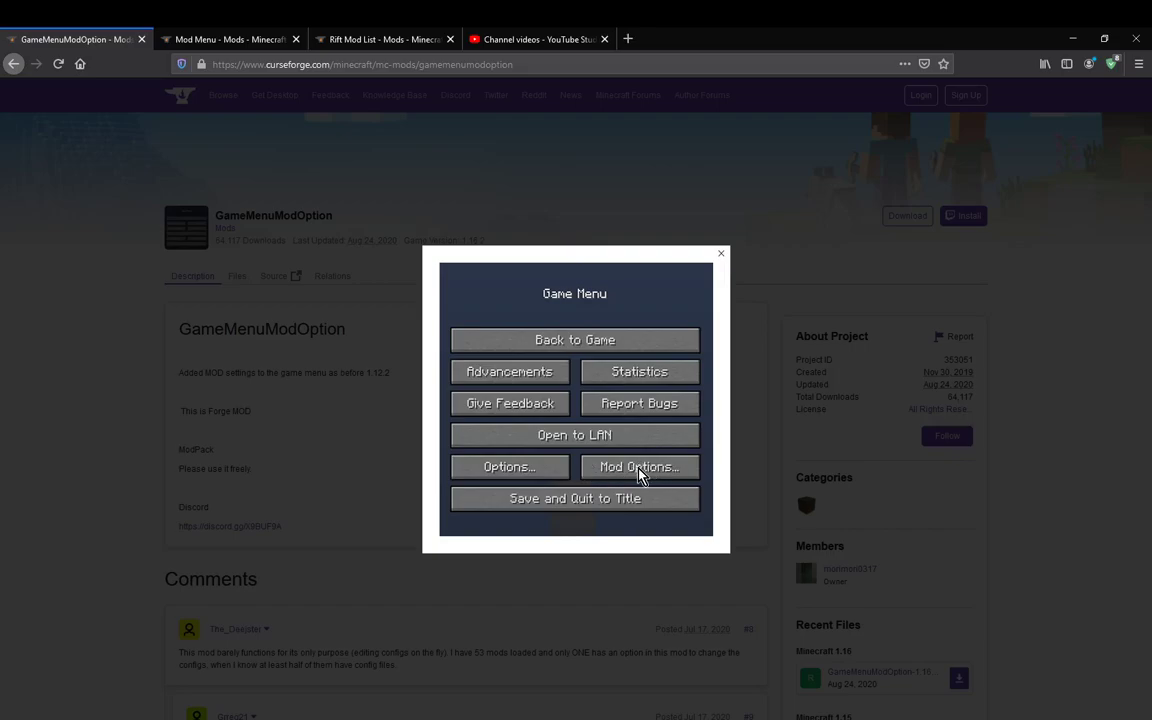
left_click(1052, 487)
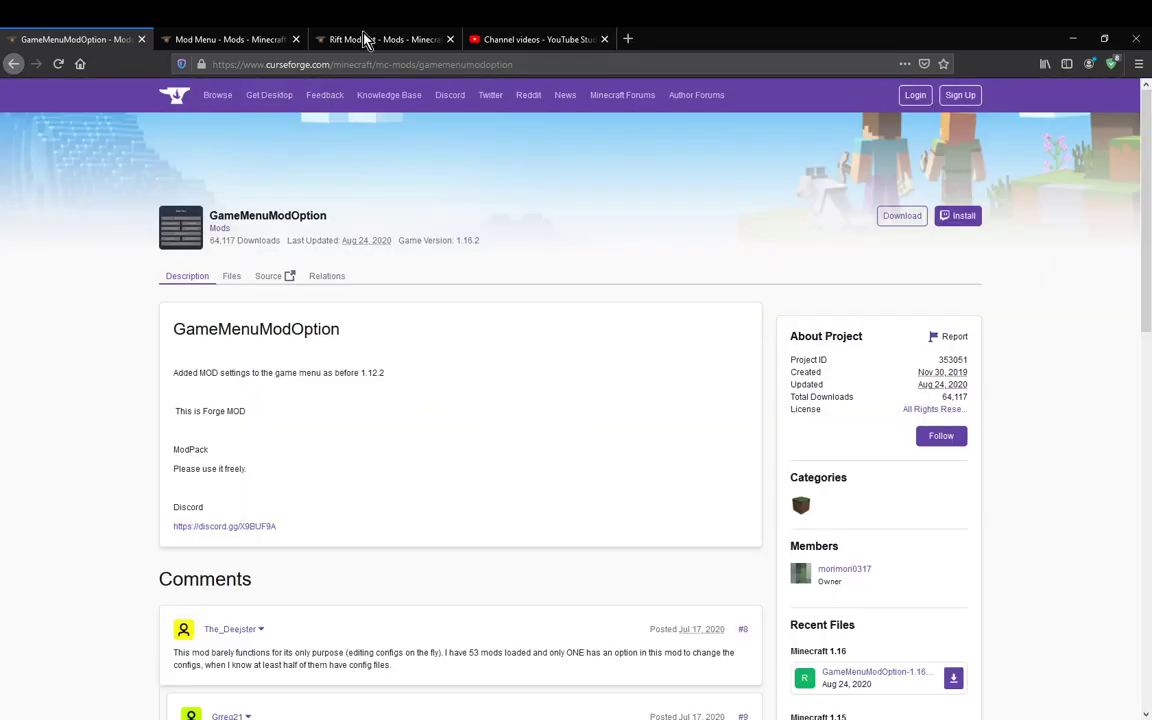
Scroll through the Mod Menu page again, then return to Minecraft's Mods screen
key("ctrl+Tab")
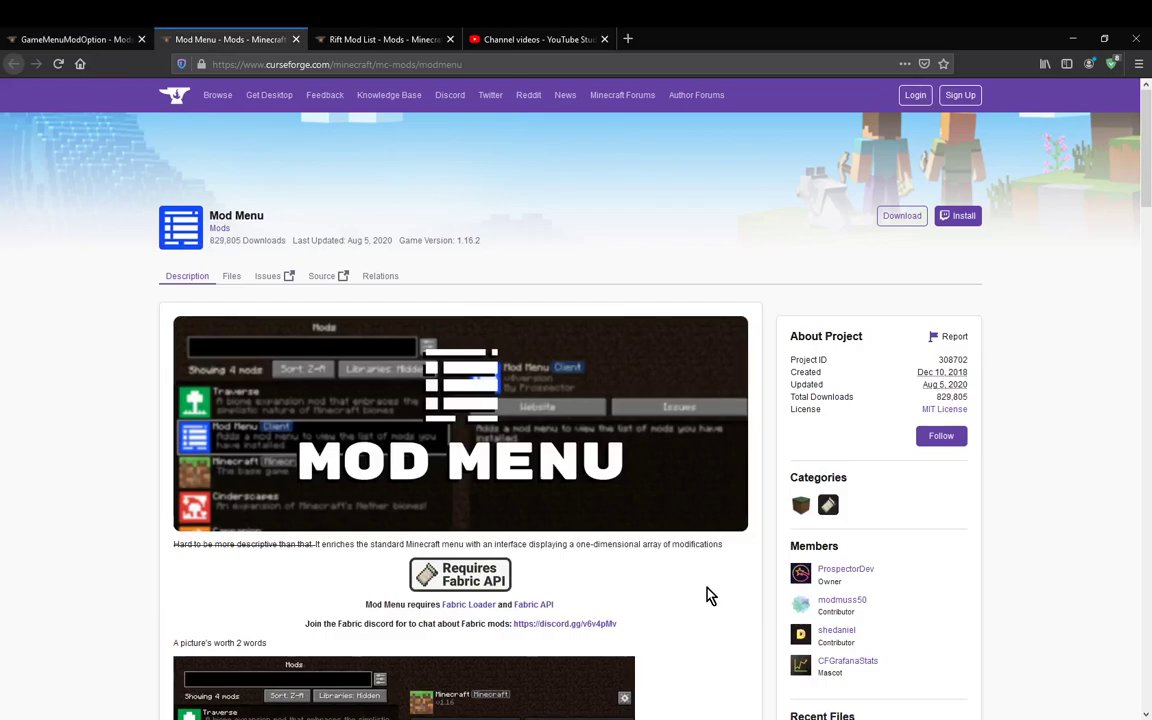
scroll(708, 594, "down", 3)
scroll(705, 590, "up", 2)
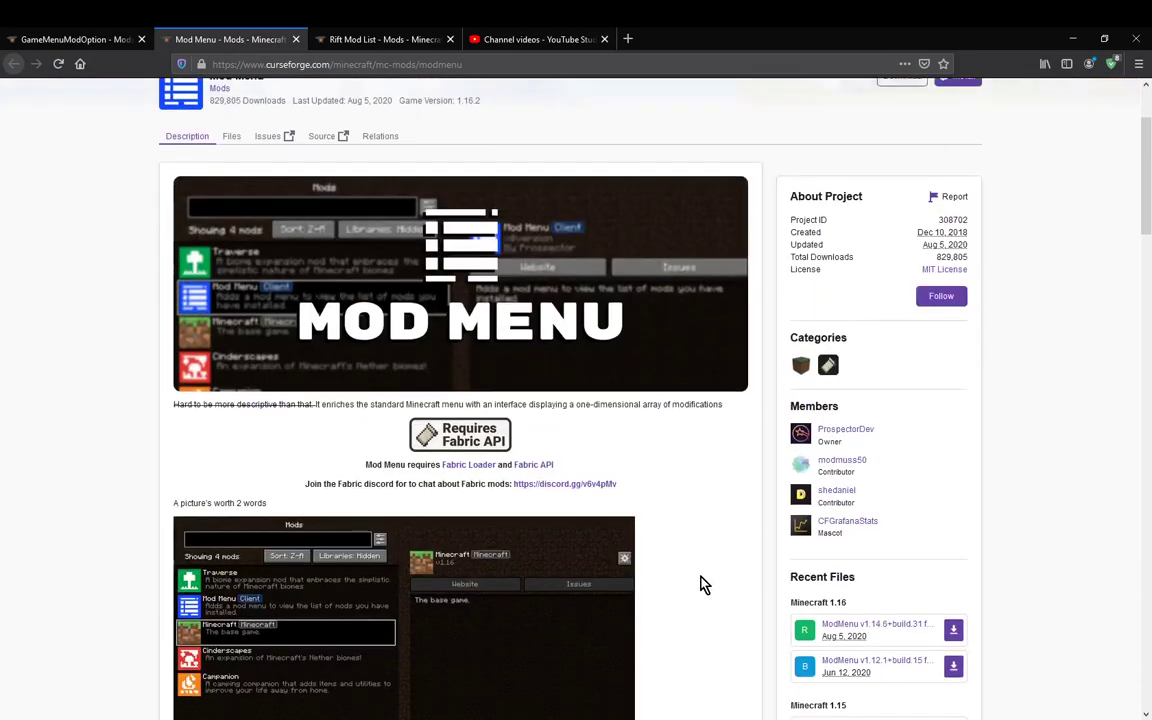
scroll(700, 580, "up", 2)
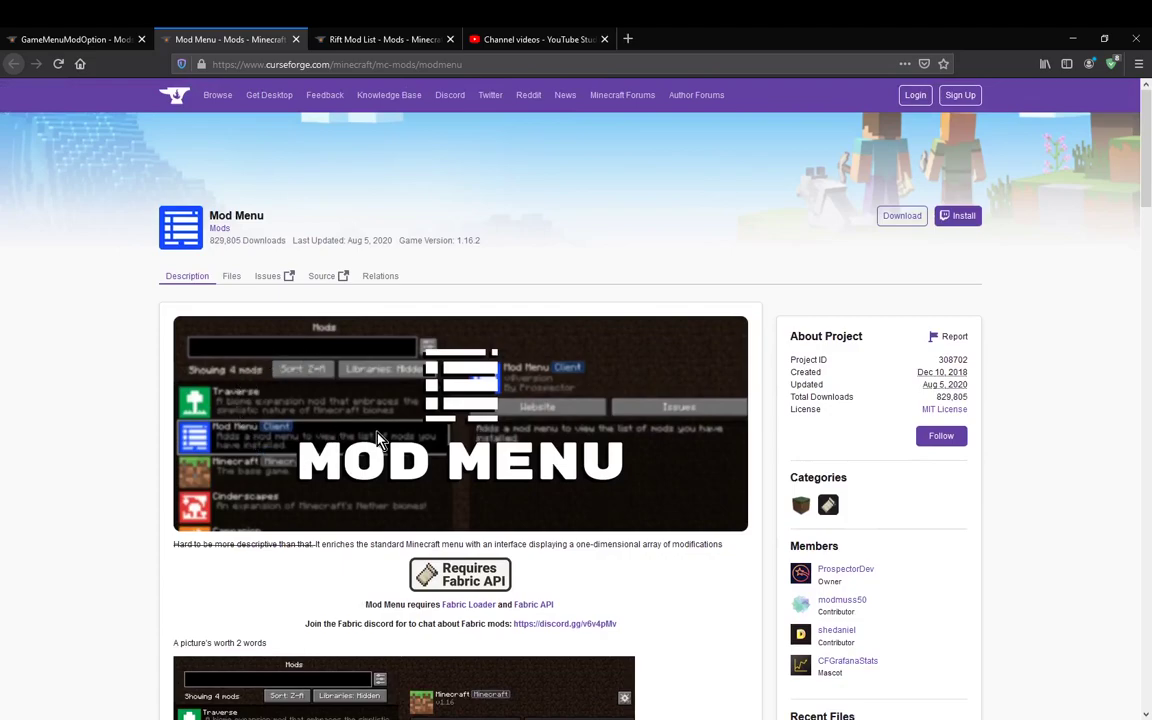
scroll(580, 425, "down", 4)
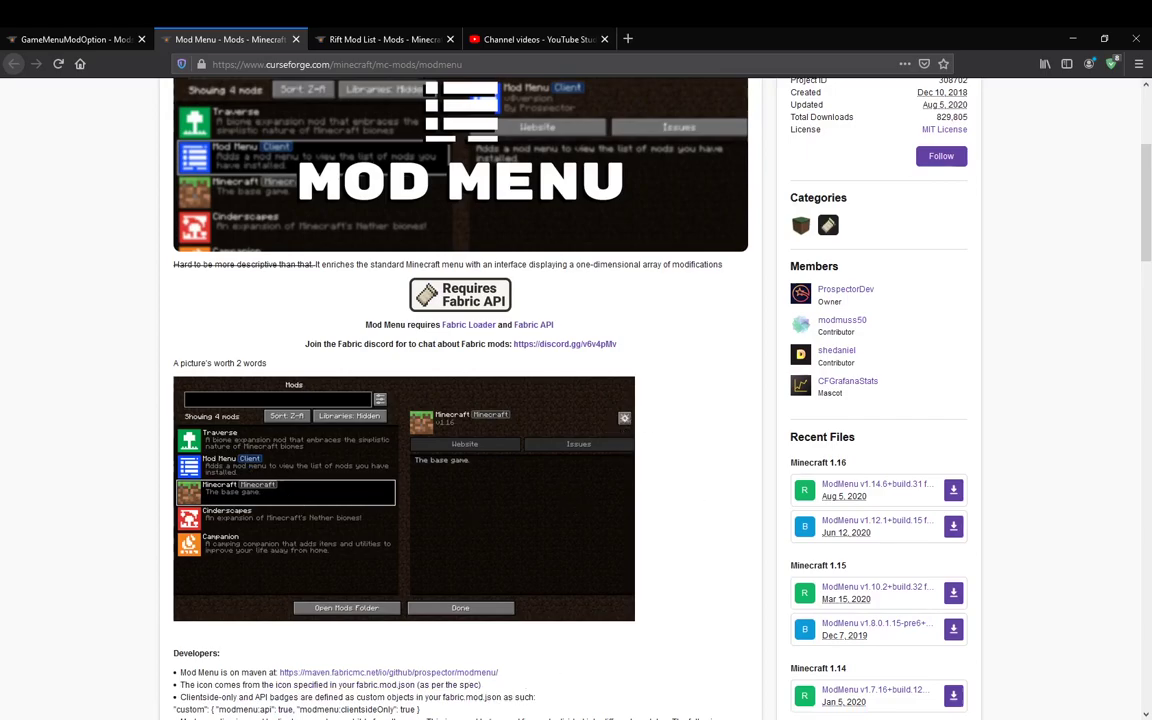
key("alt+Tab")
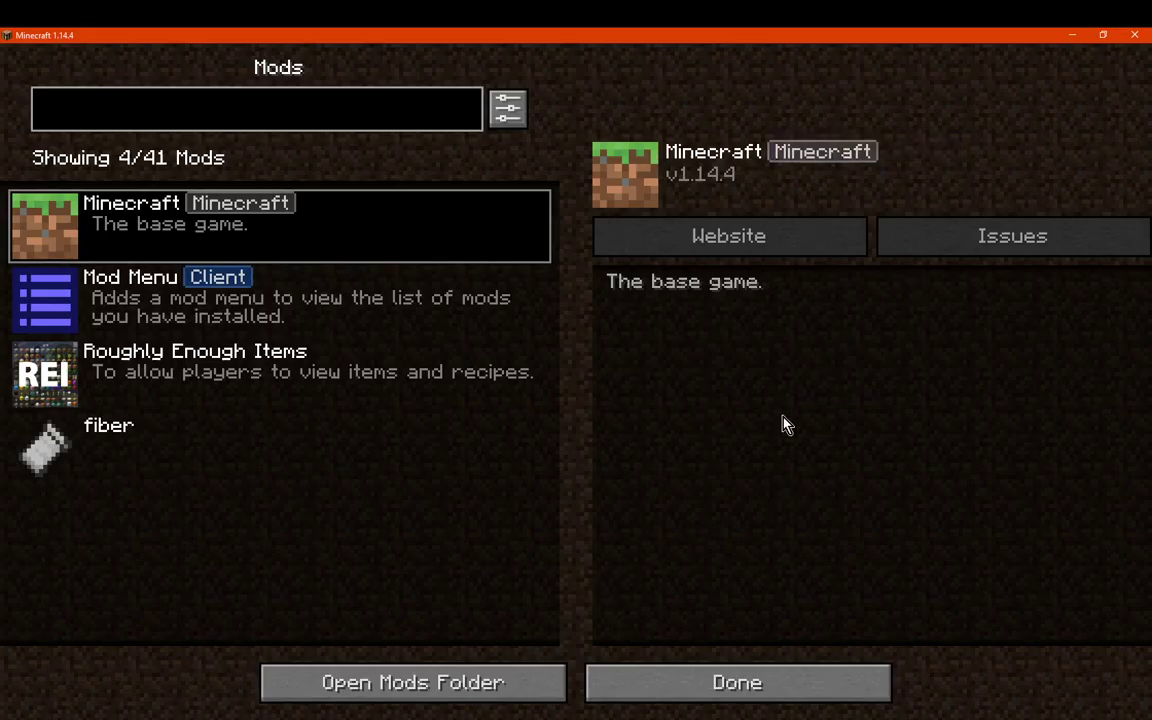
Open Roughly Enough Items' config and scroll through its Appearance settings
left_click(268, 298)
left_click(442, 373)
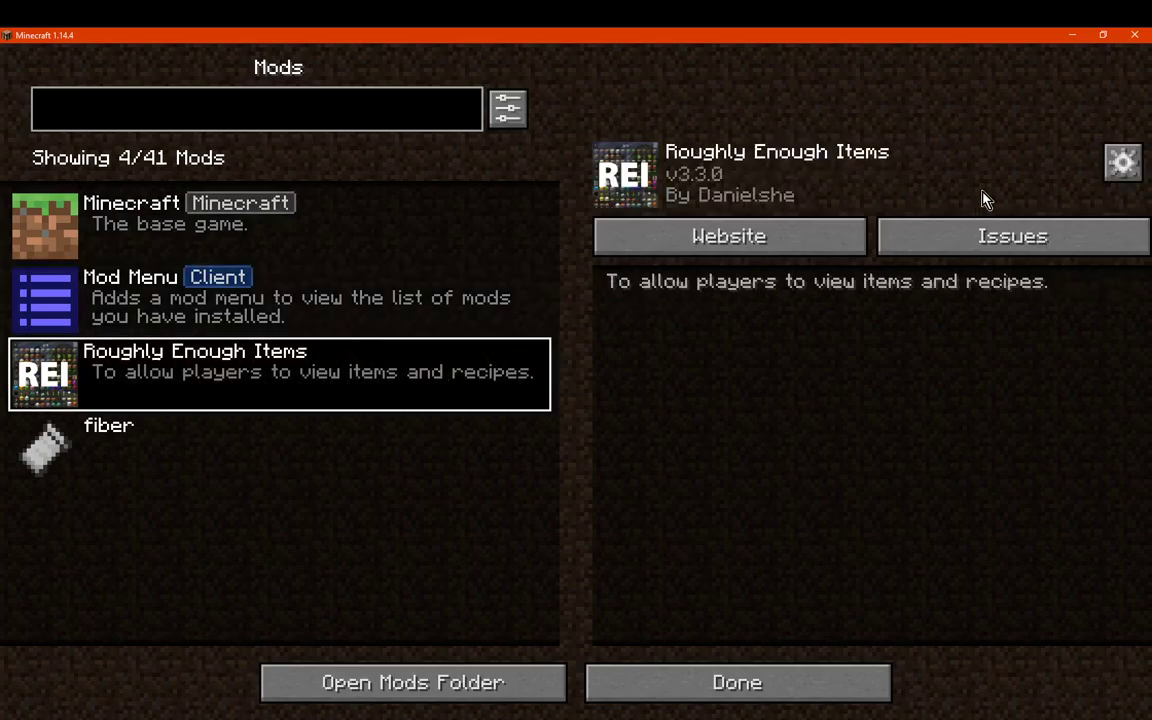
left_click(1121, 165)
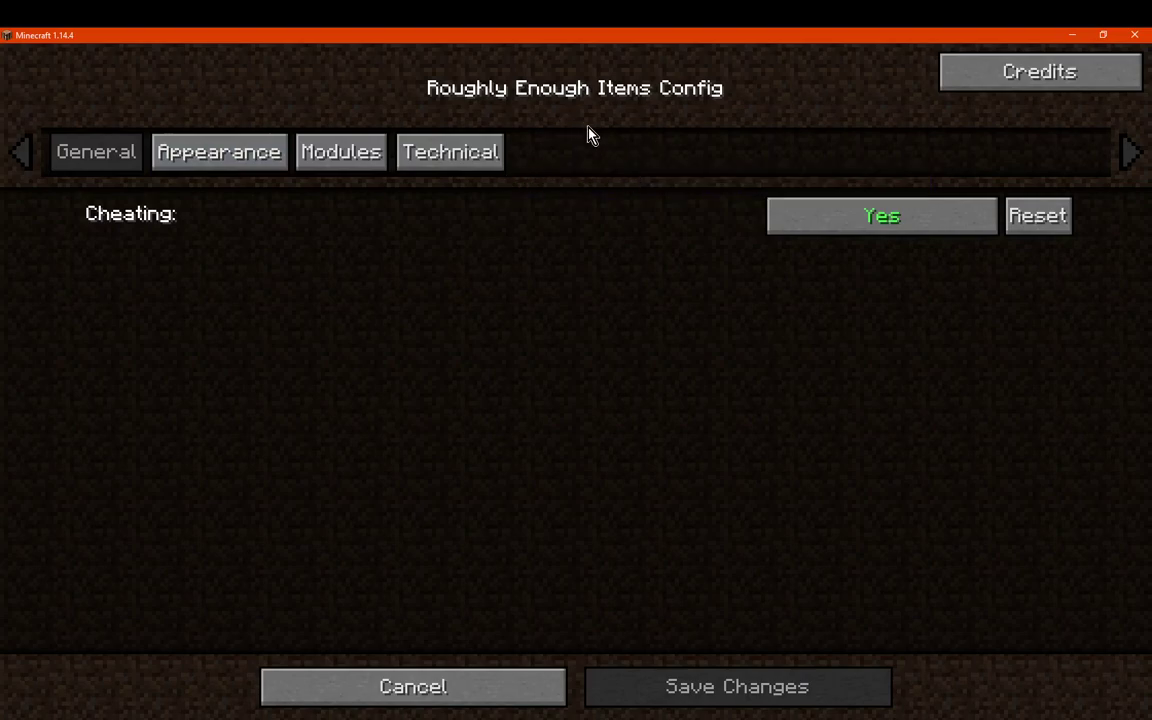
left_click(219, 158)
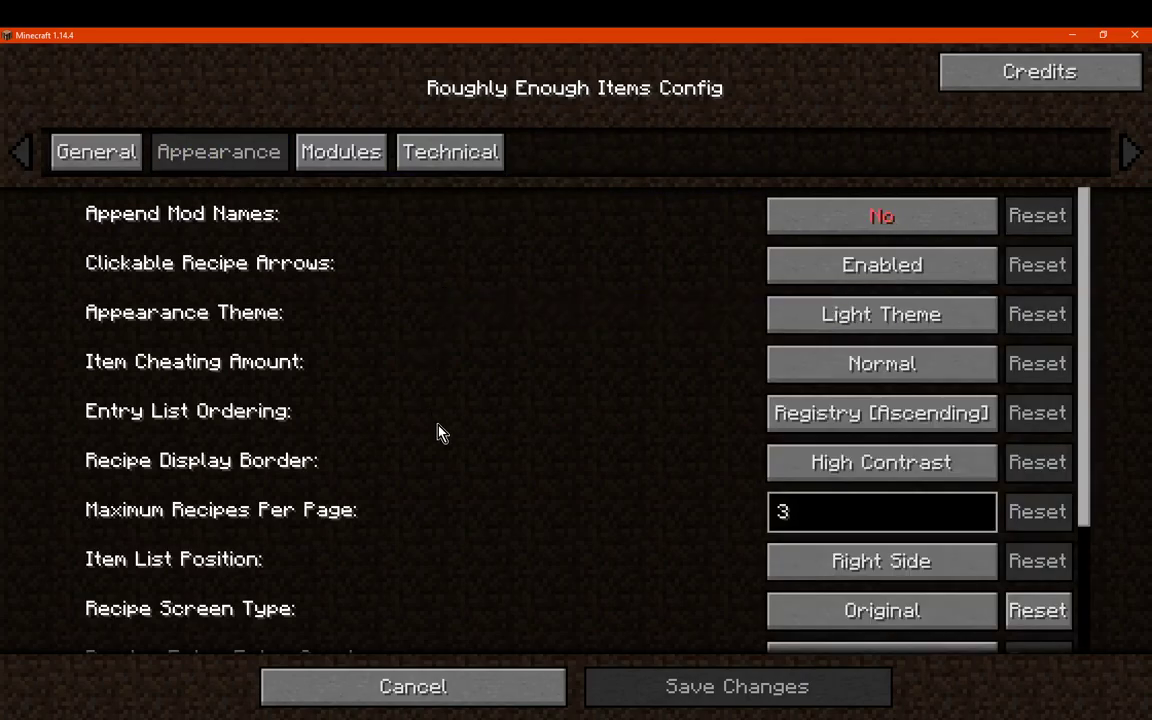
scroll(440, 430, "down", 1)
scroll(447, 443, "down", 3)
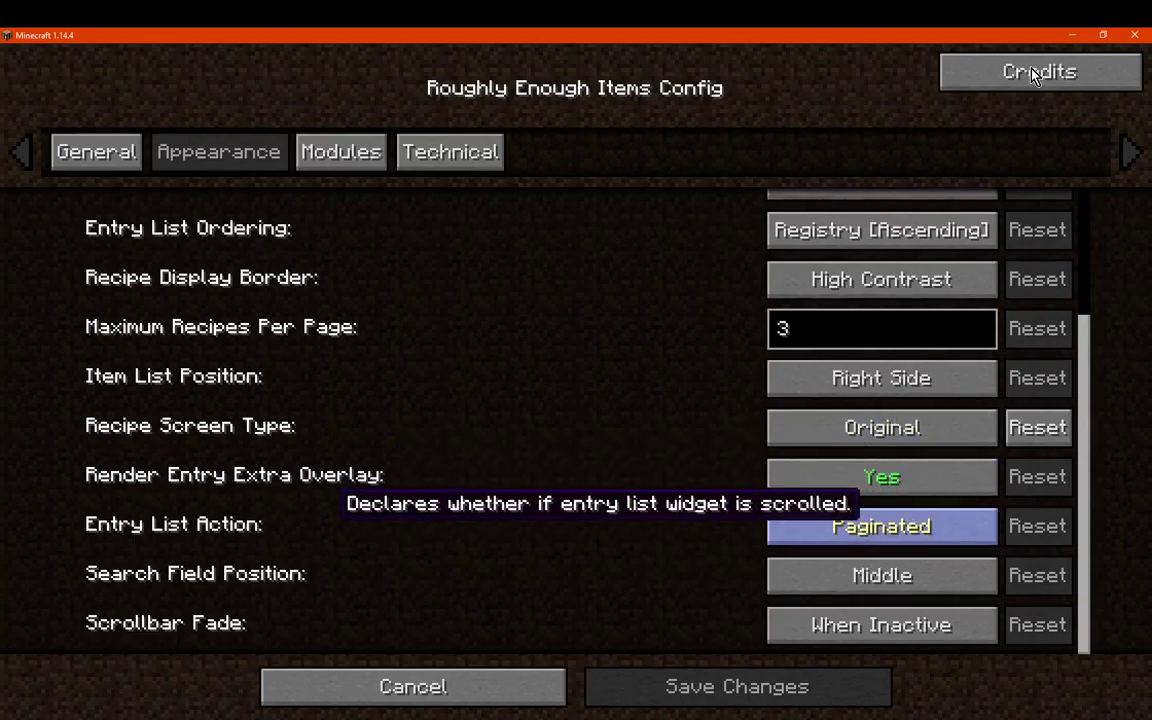
scroll(295, 140, "down", 1)
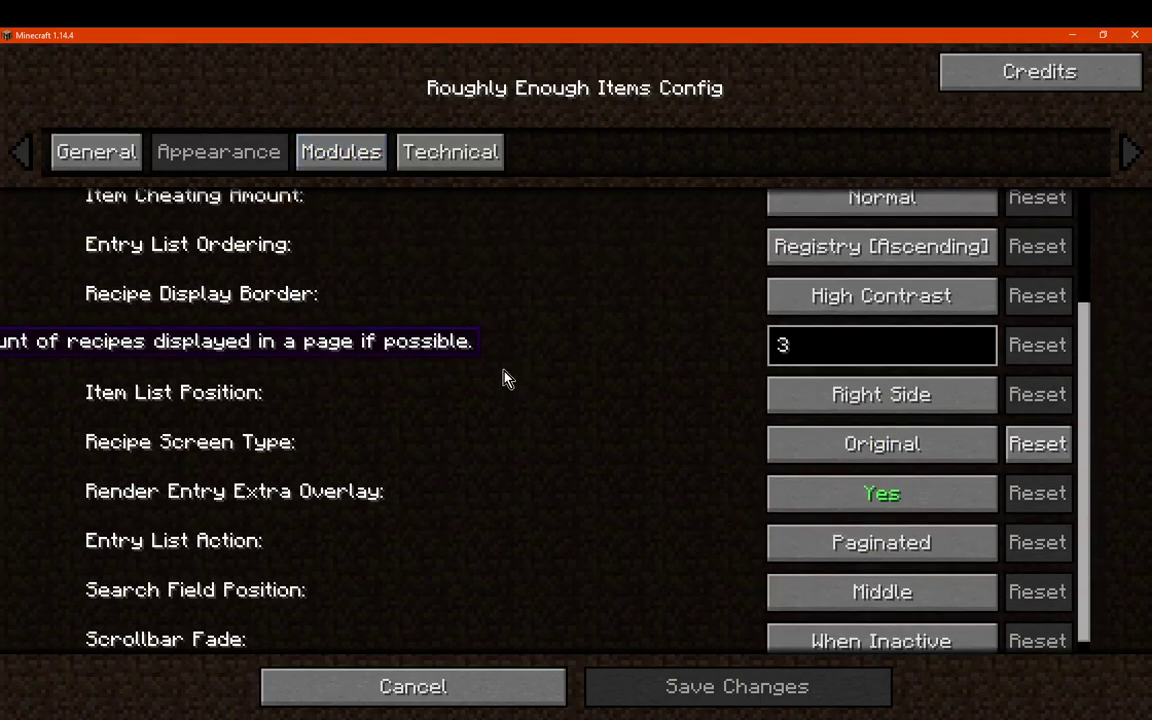
scroll(450, 280, "up", 3)
View the Modules, Technical and General tabs, then cancel without saving and close the mod list
left_click(345, 152)
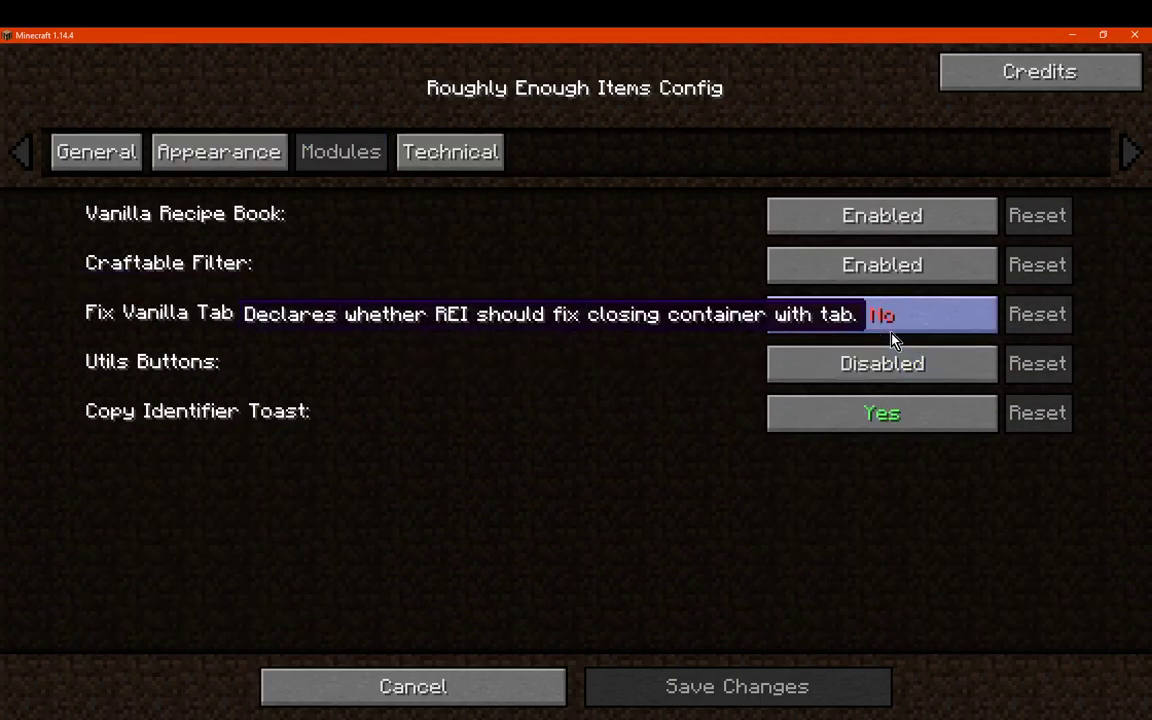
left_click(447, 157)
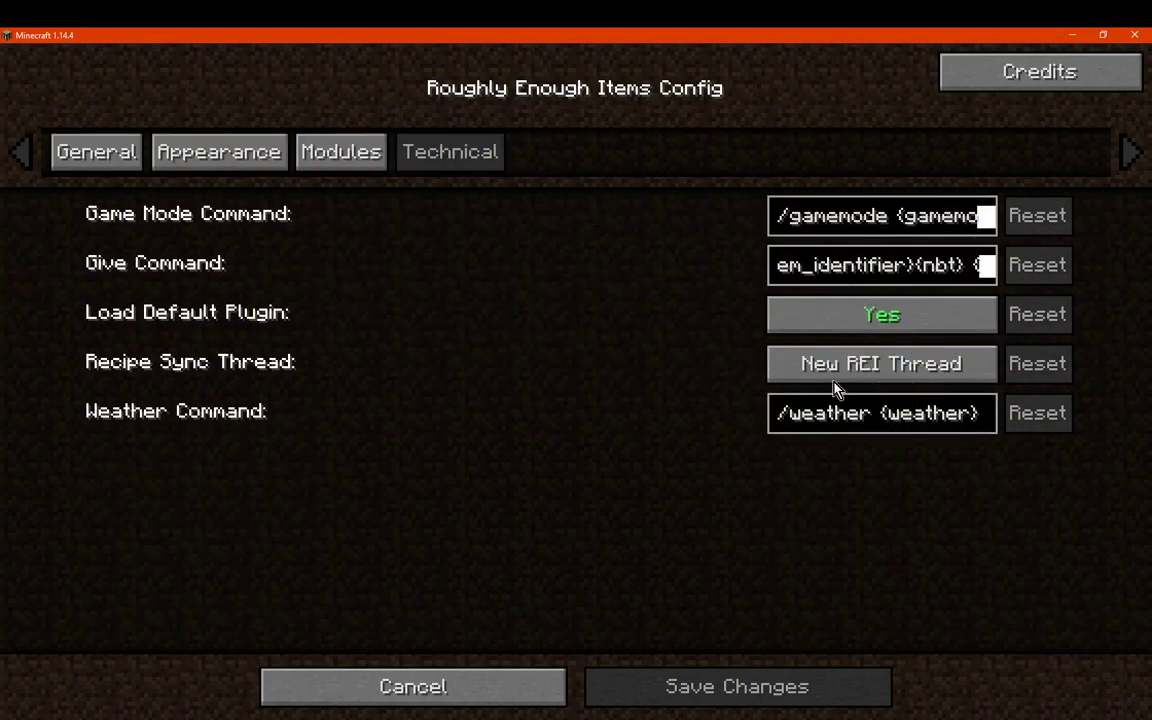
left_click(135, 158)
left_click(491, 688)
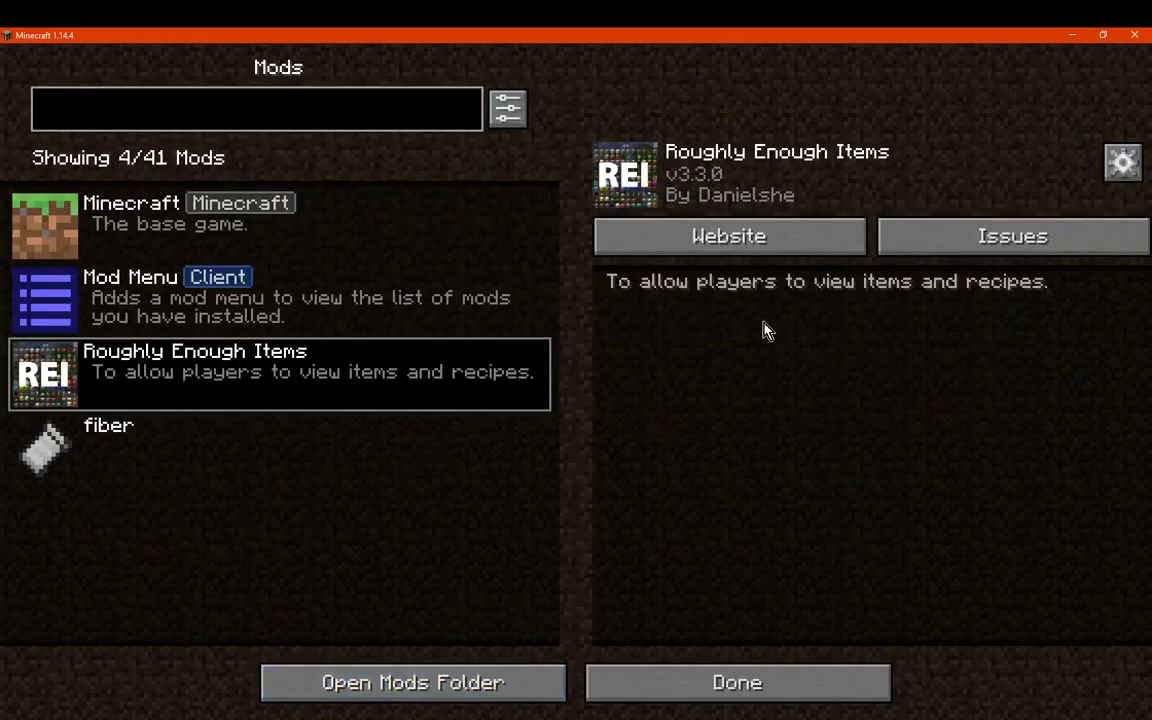
left_click(738, 680)
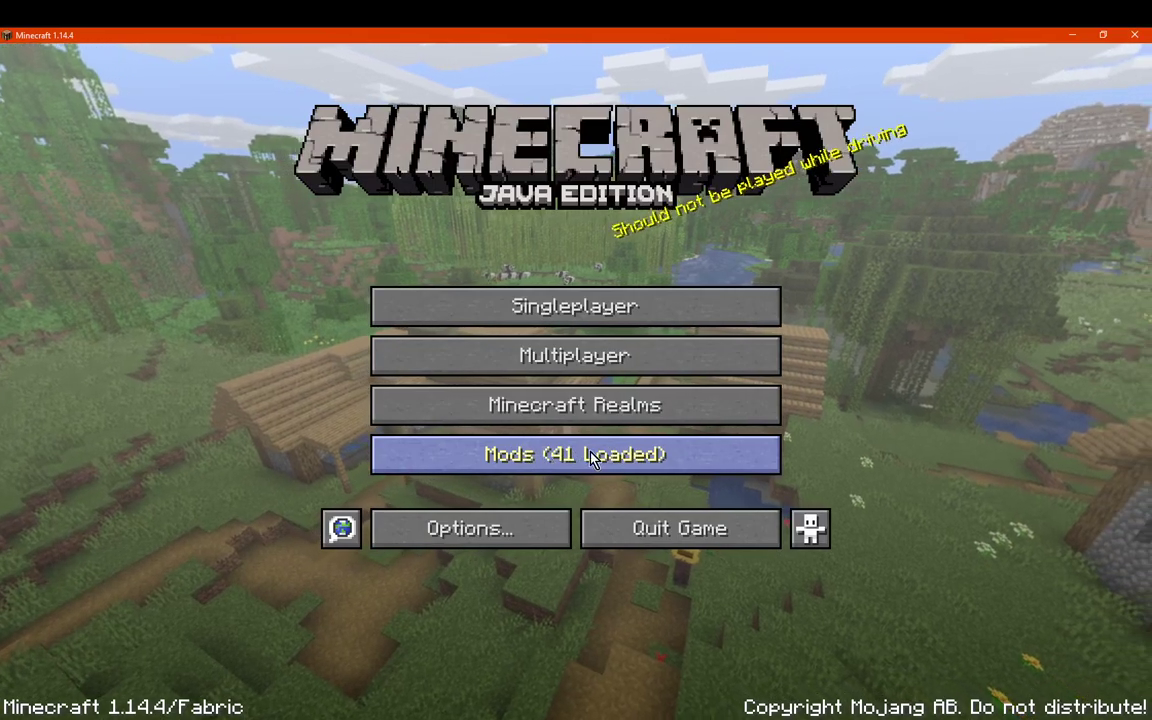
Glance at File Explorer, quit Minecraft 1.14.4, and scroll the CurseForge Mod Menu page to the top
key("alt+Tab")
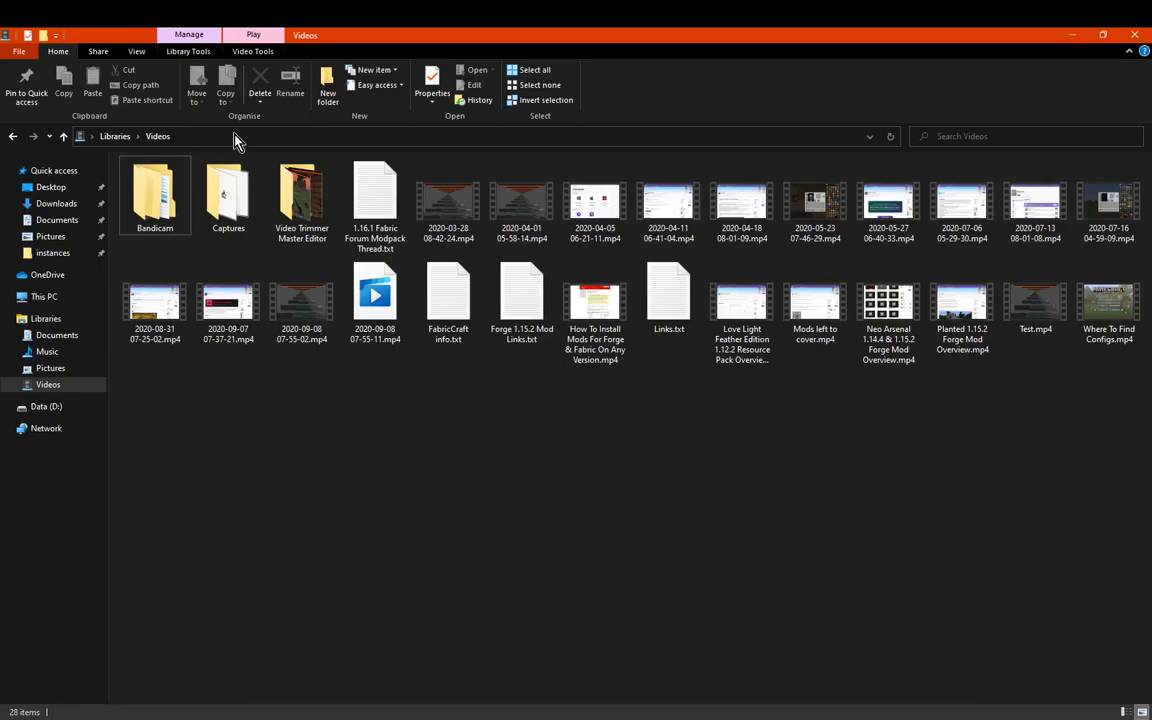
left_click(1066, 35)
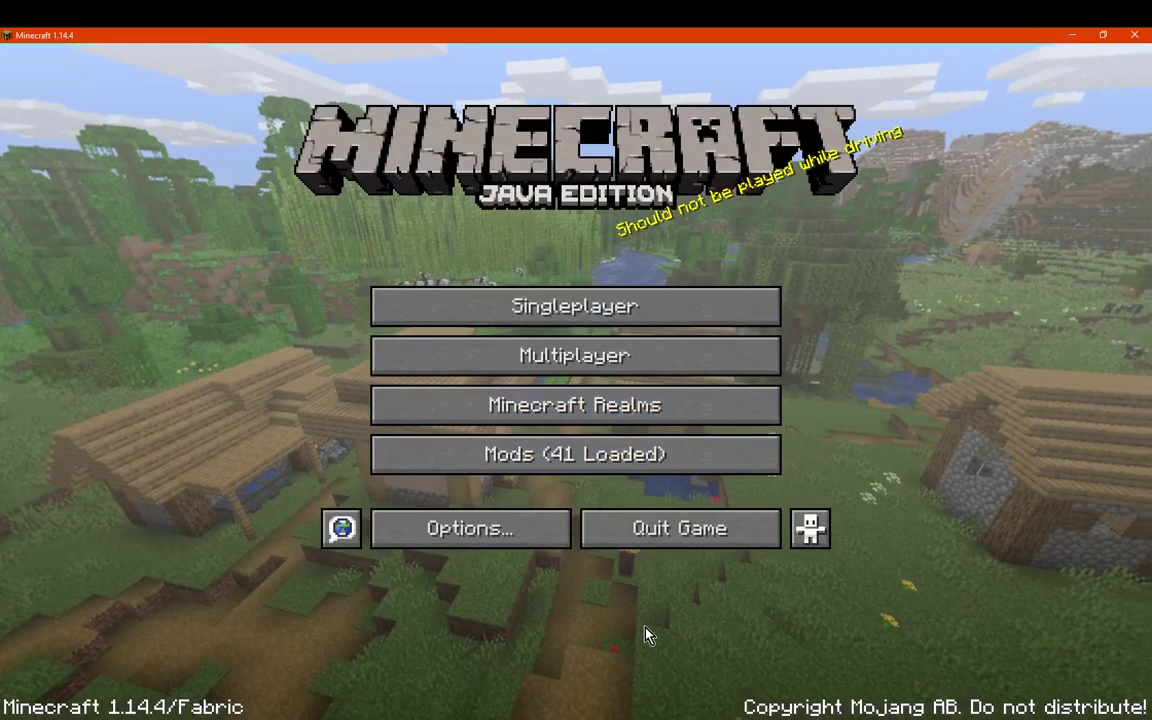
left_click(659, 533)
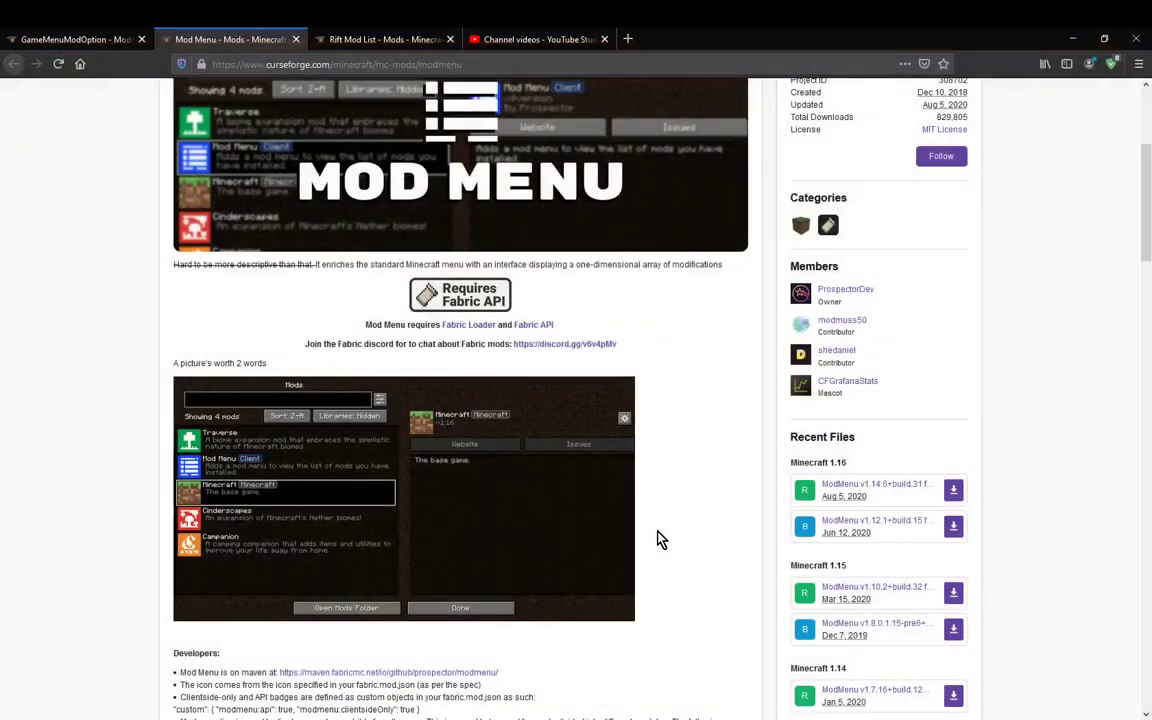
scroll(687, 575, "up", 3)
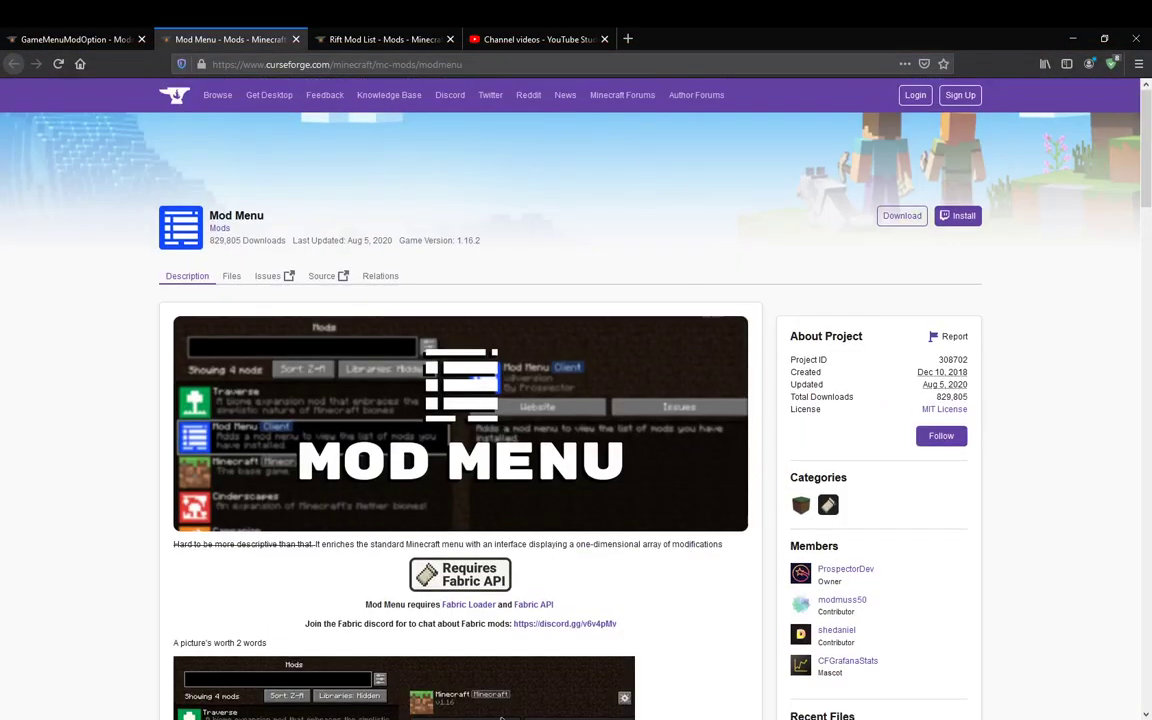
mouse_move(452, 719)
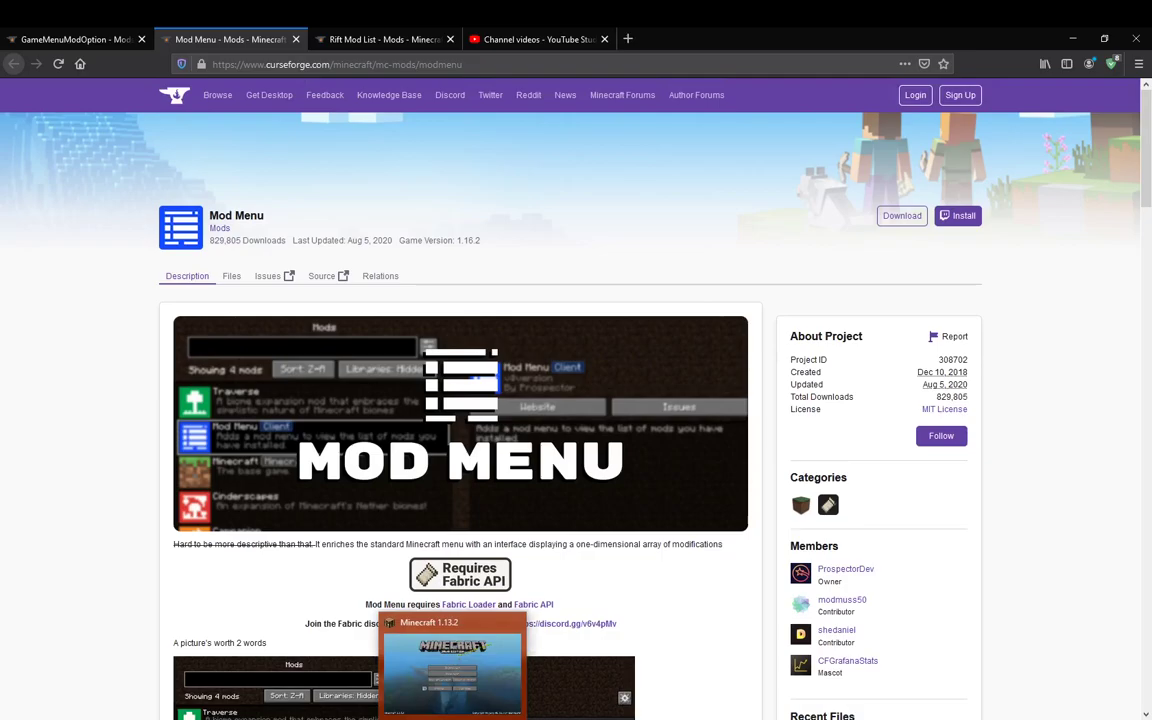
In Minecraft 1.13.2, view the CraftPresence mod's details in the loaded mods list
left_click(452, 719)
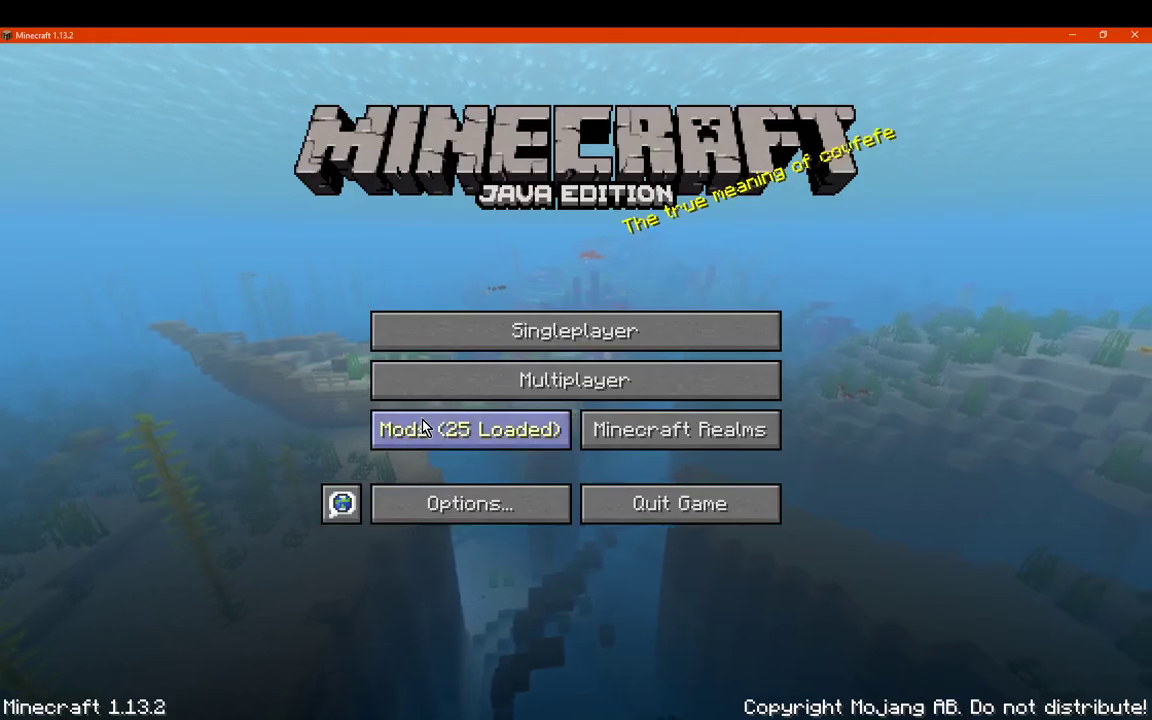
left_click(500, 428)
scroll(576, 422, "down", 1)
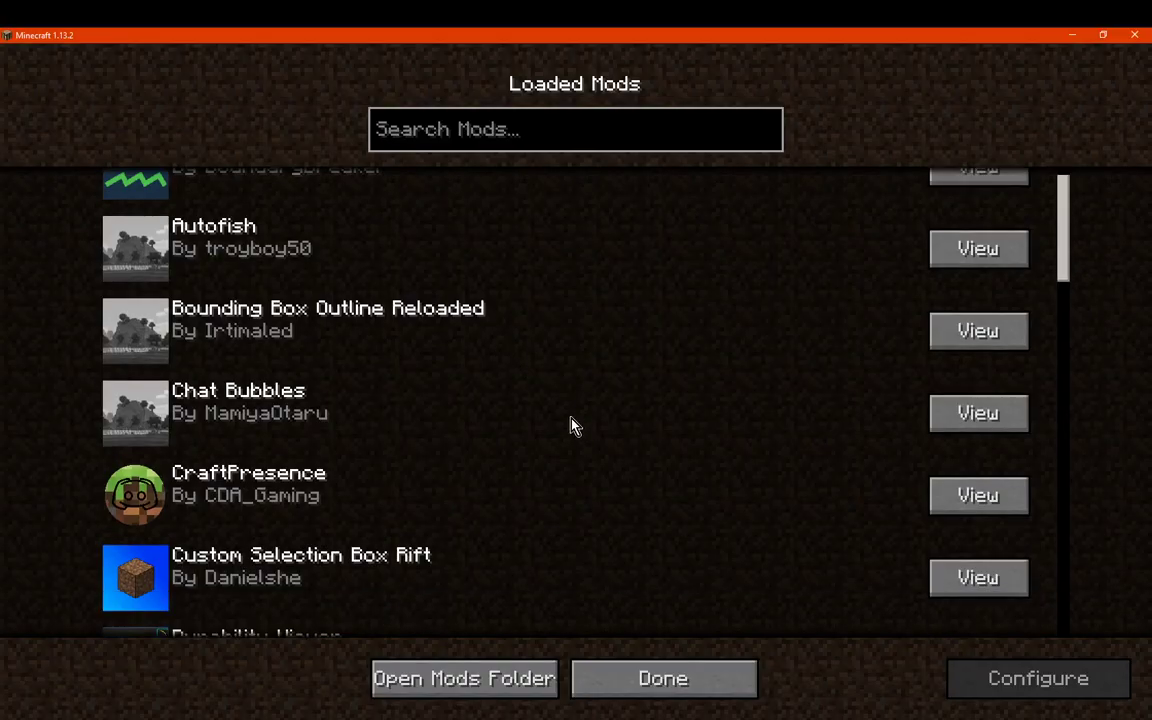
left_click(968, 496)
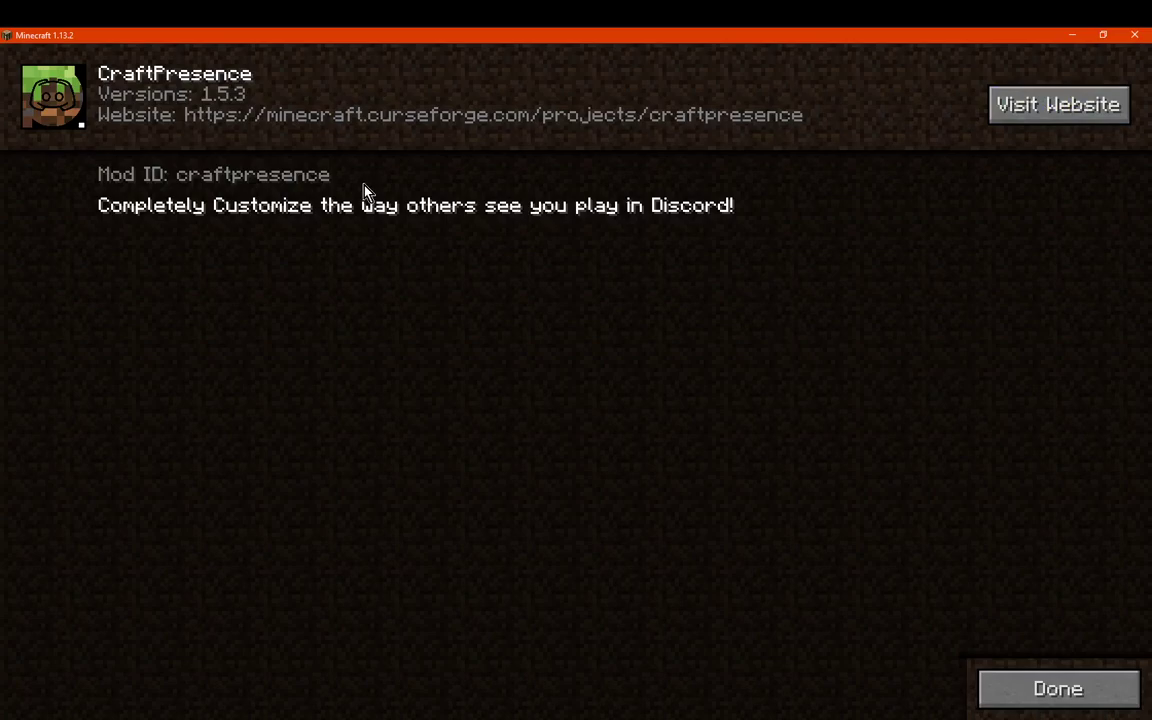
left_click(1025, 690)
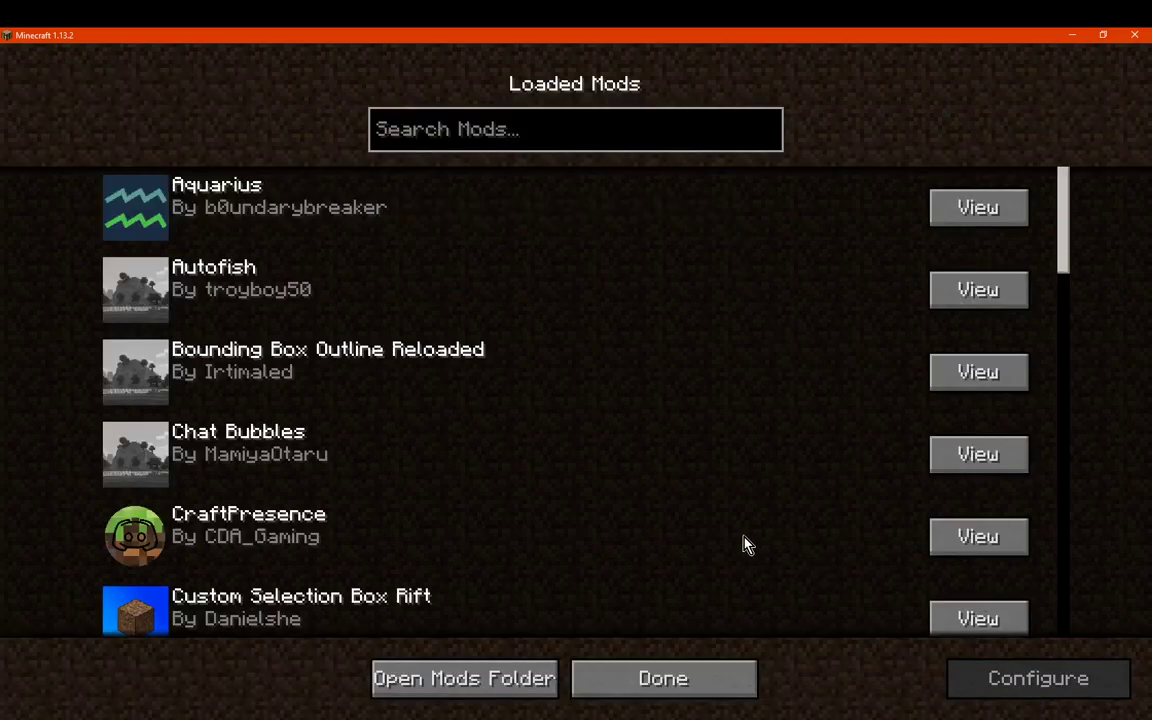
Return to the title screen and load the REI Test singleplayer world
left_click(680, 678)
left_click(597, 330)
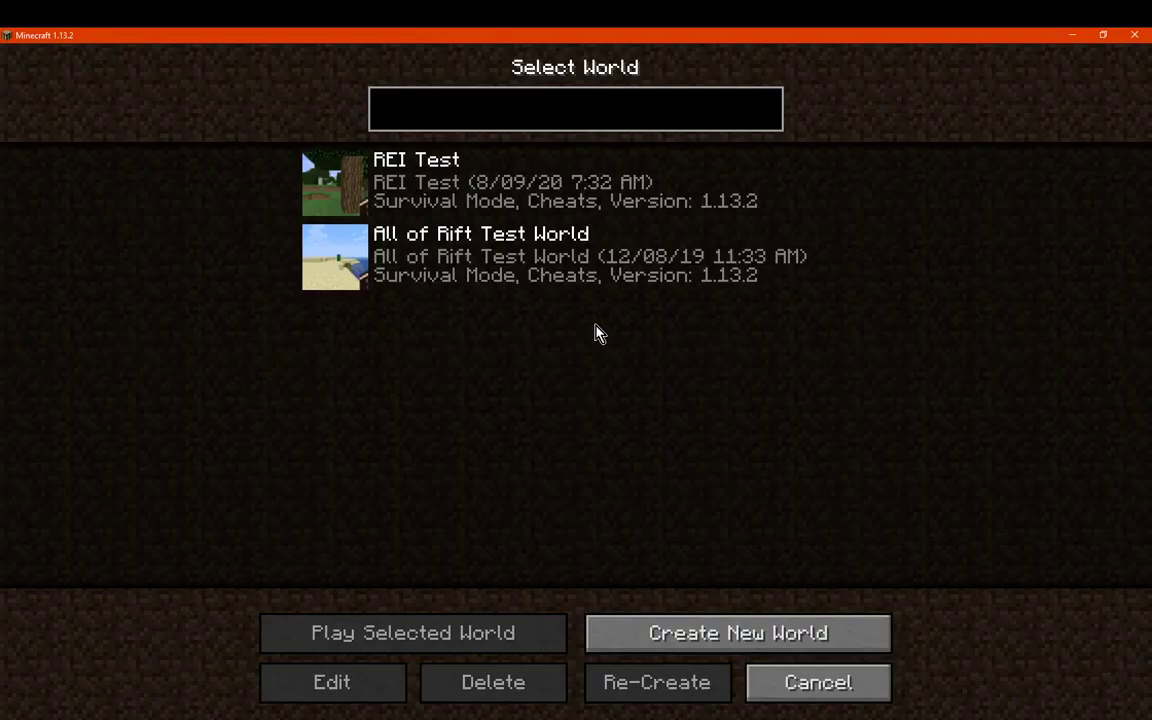
left_click(343, 200)
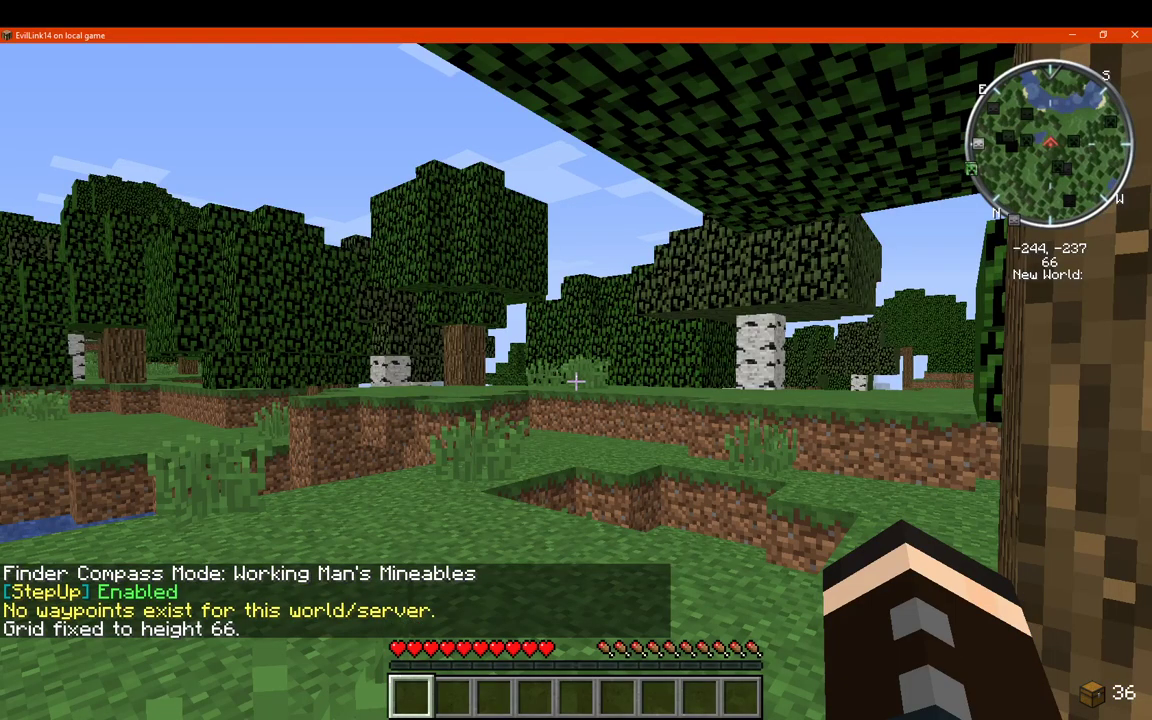
key("m")
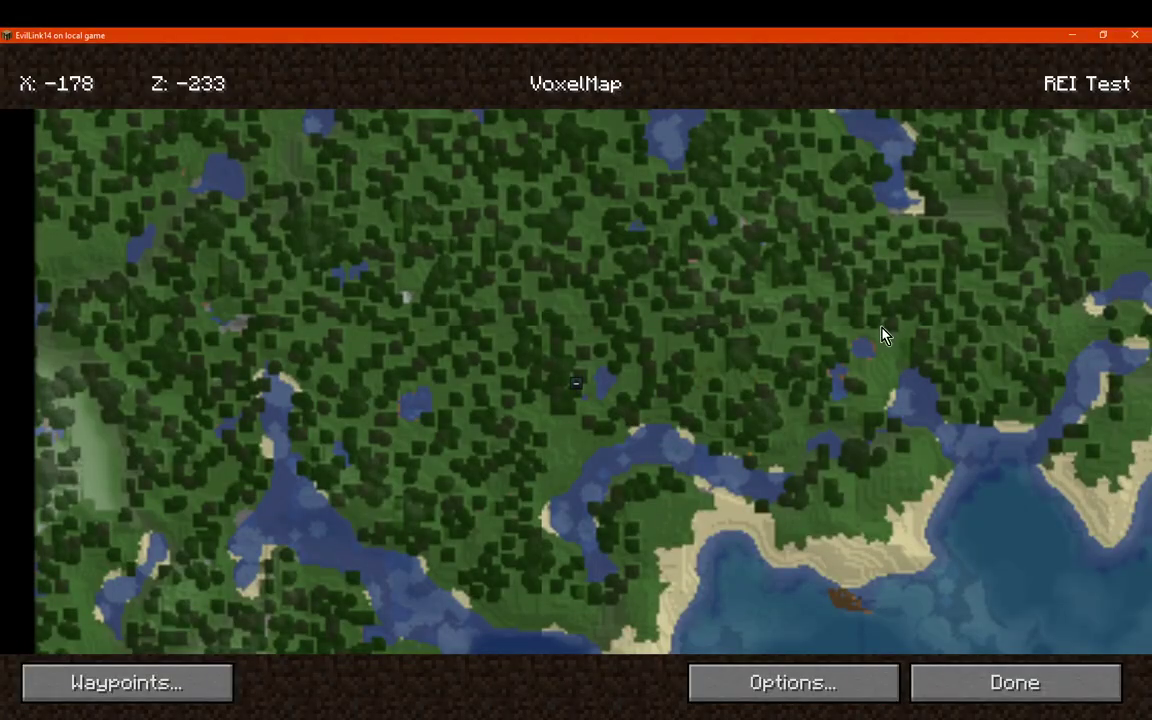
scroll(793, 293, "down", 2)
left_click(193, 683)
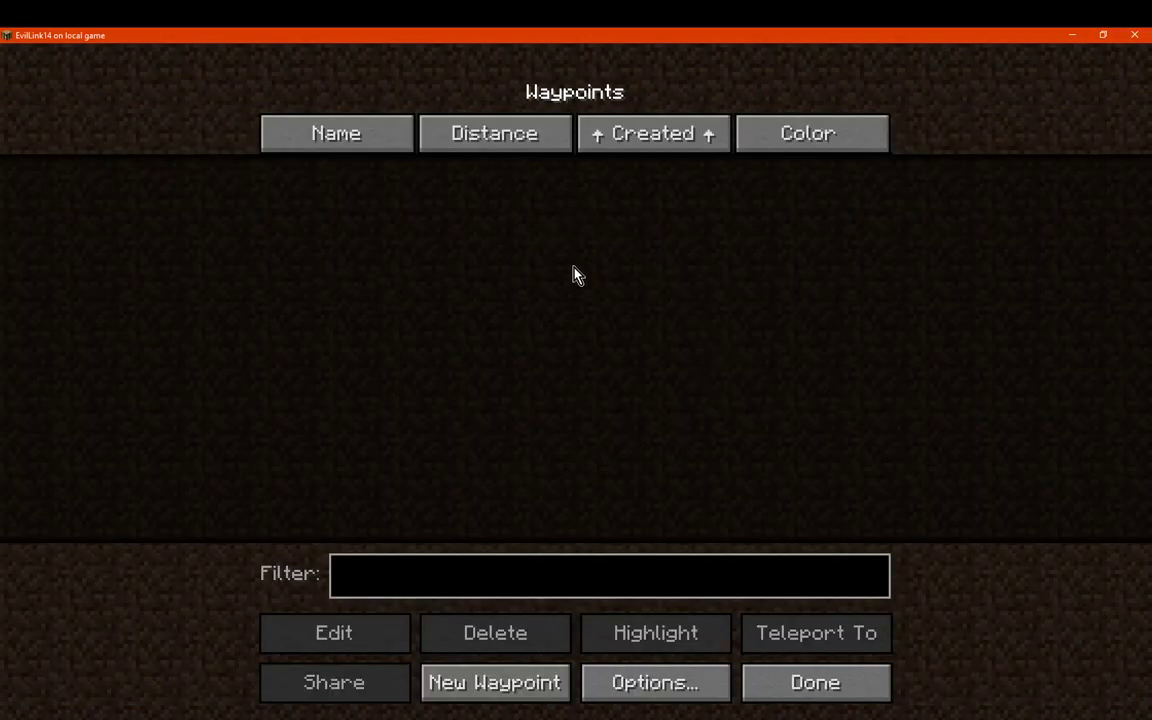
left_click(815, 682)
left_click(840, 680)
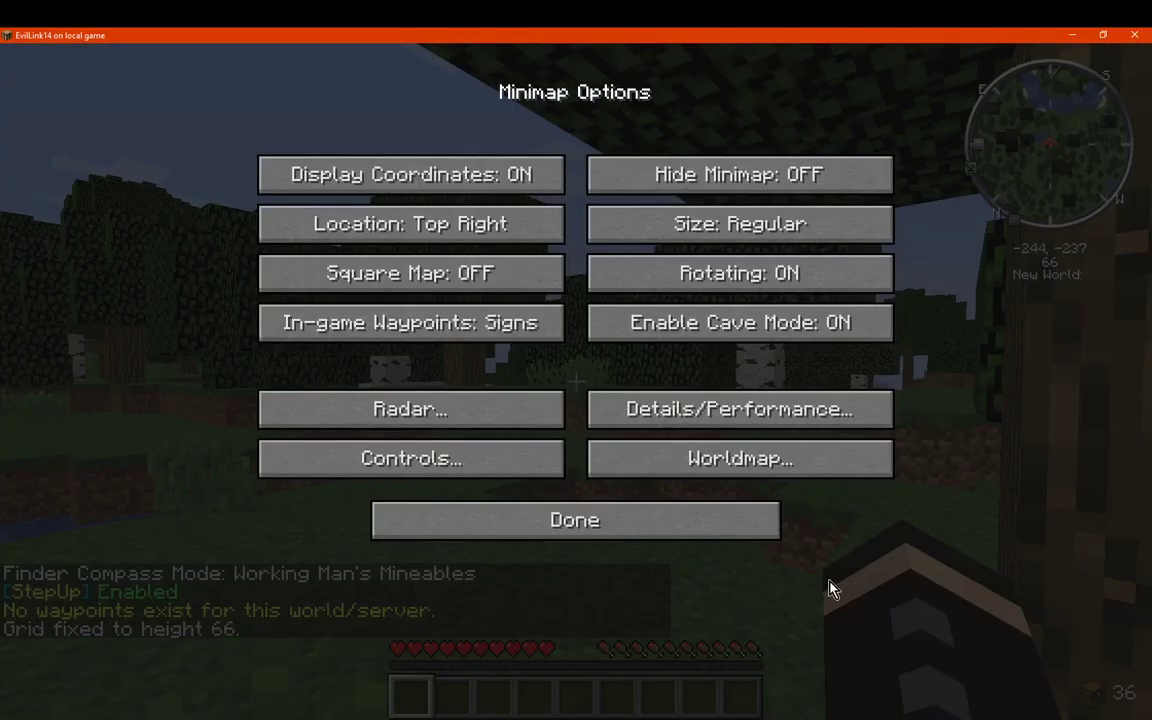
left_click(600, 533)
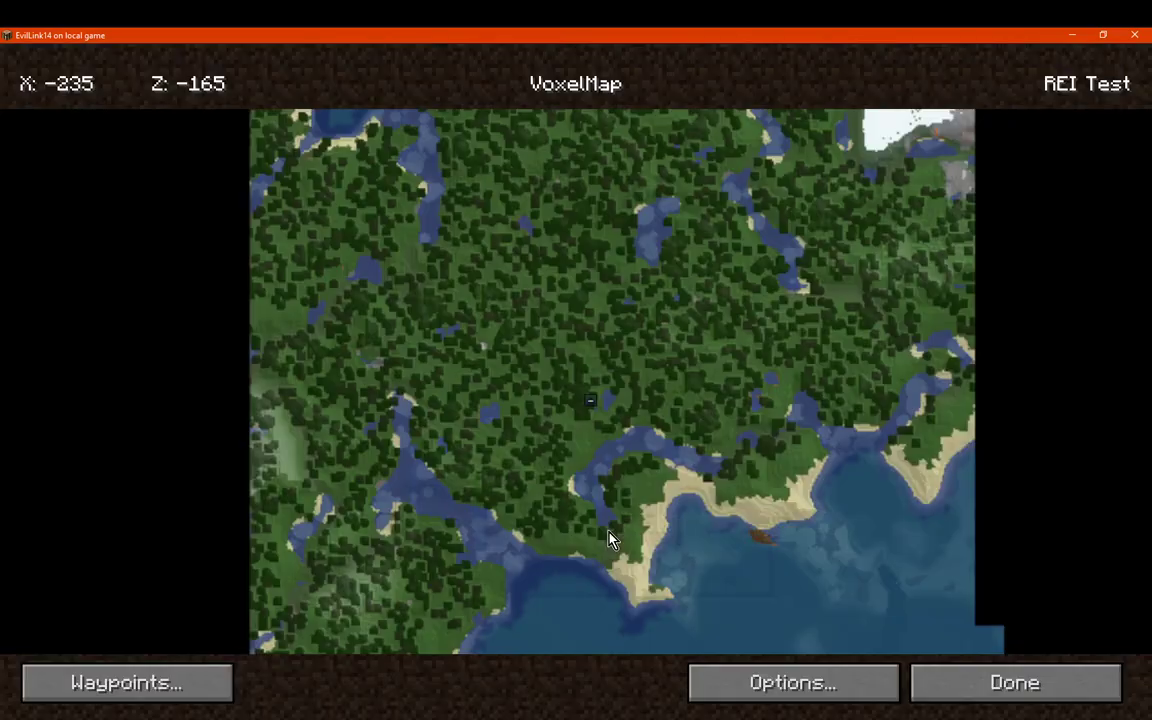
left_click(963, 687)
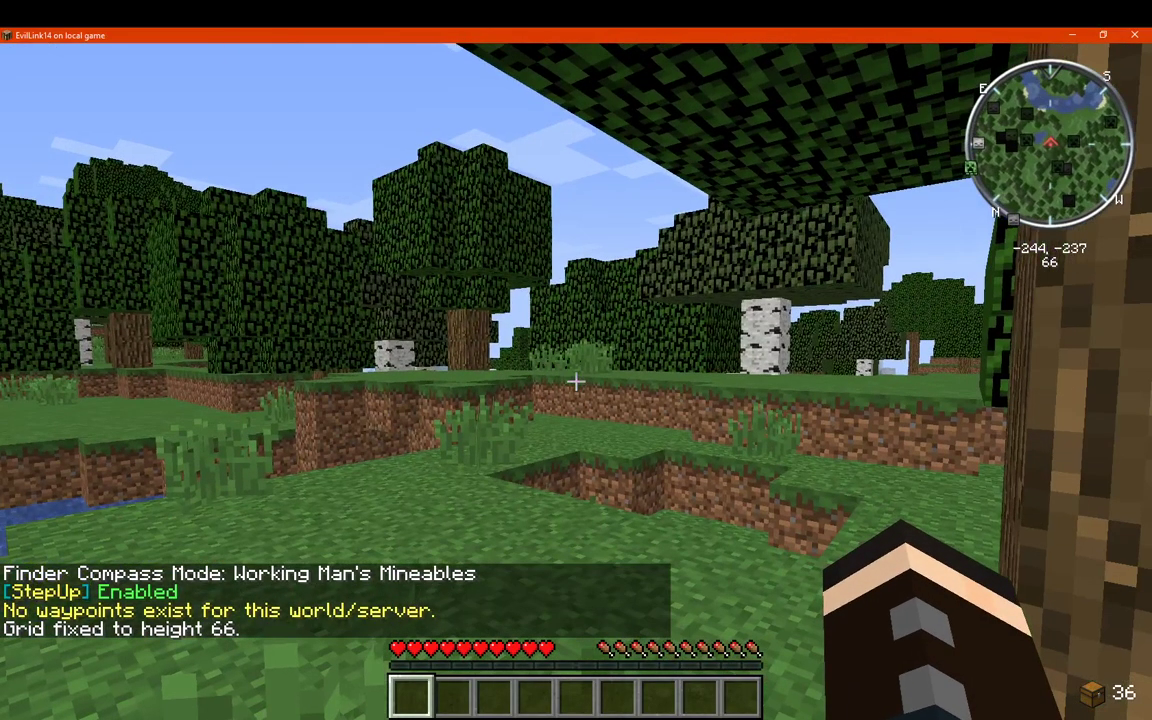
key("Control_R")
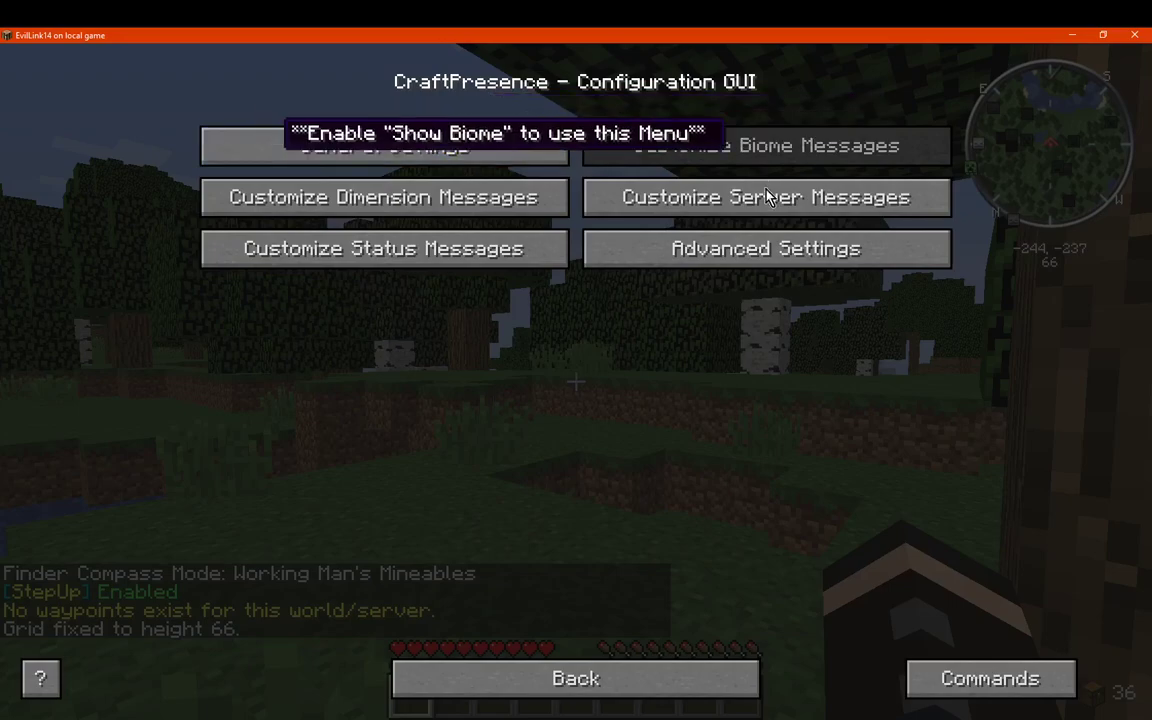
left_click(465, 152)
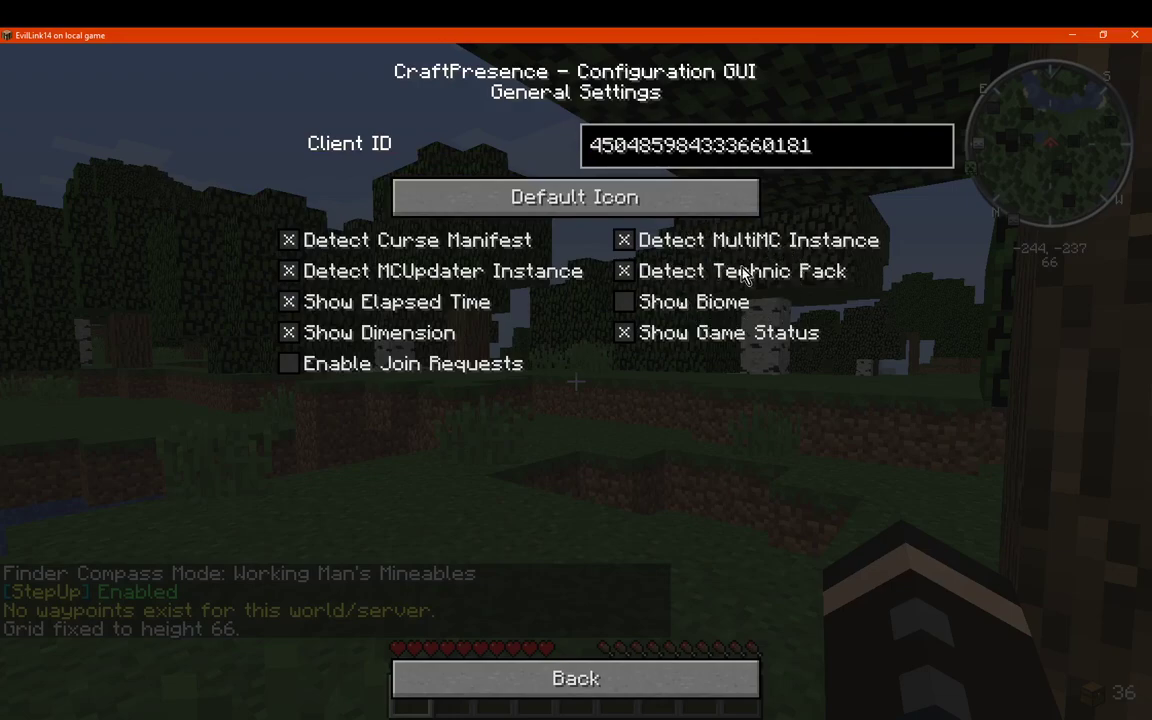
left_click(610, 672)
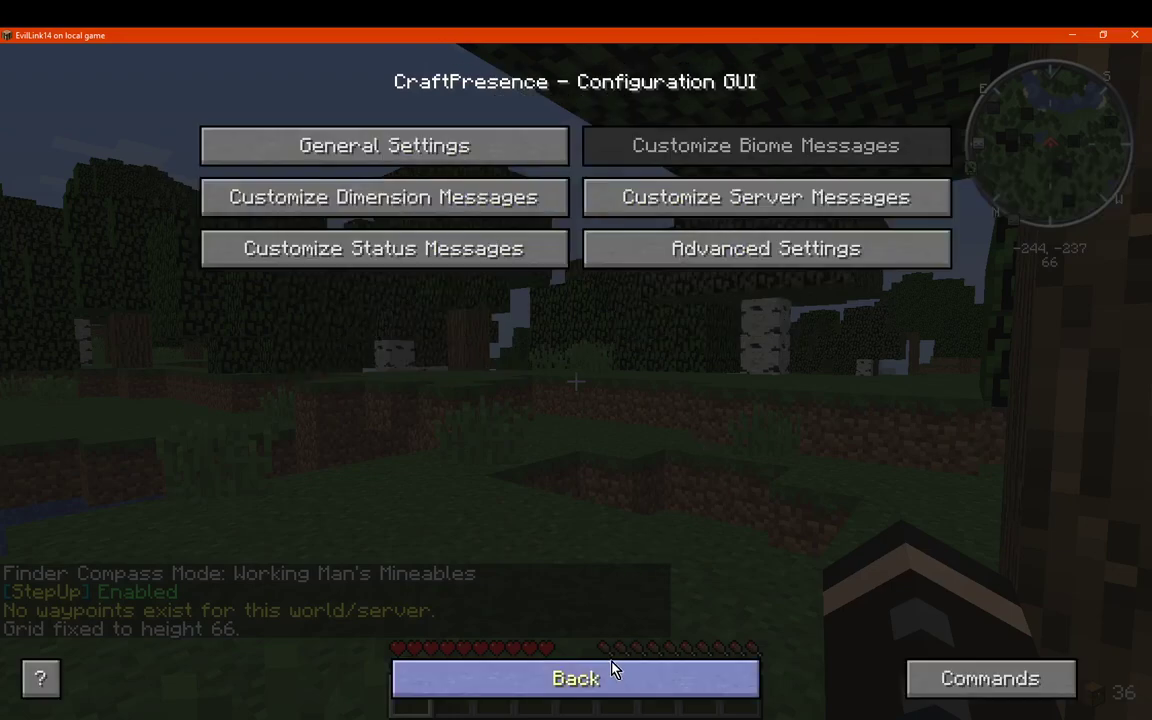
left_click(718, 264)
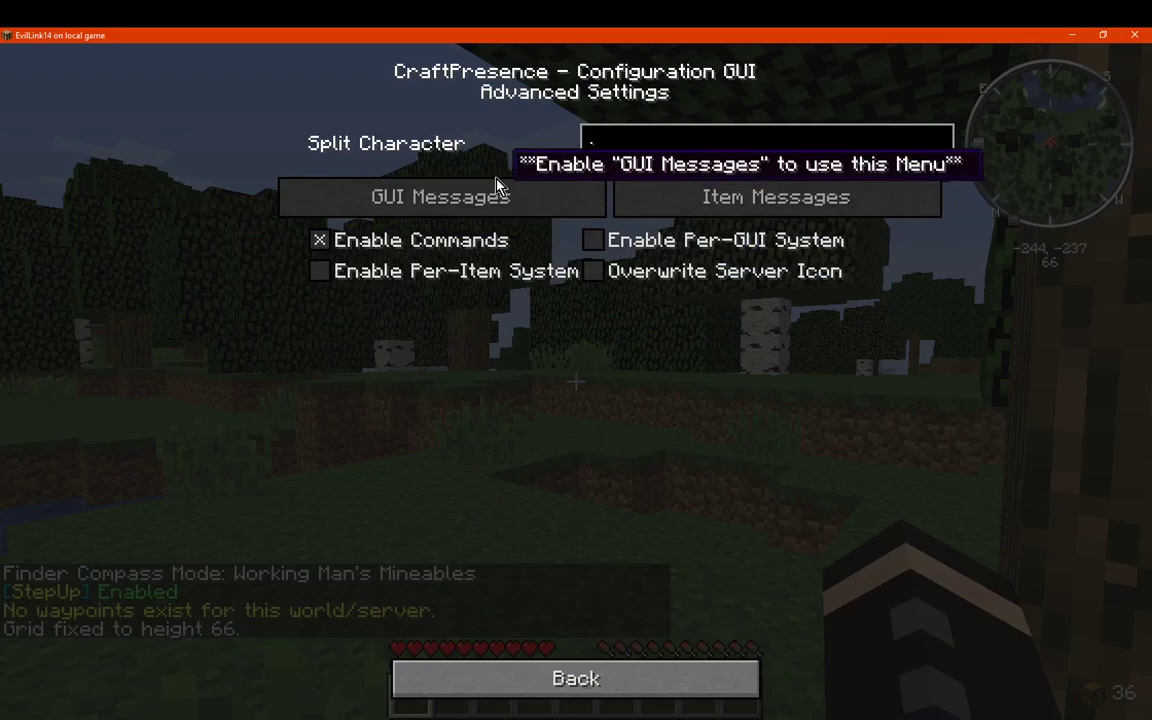
left_click(576, 678)
left_click(437, 245)
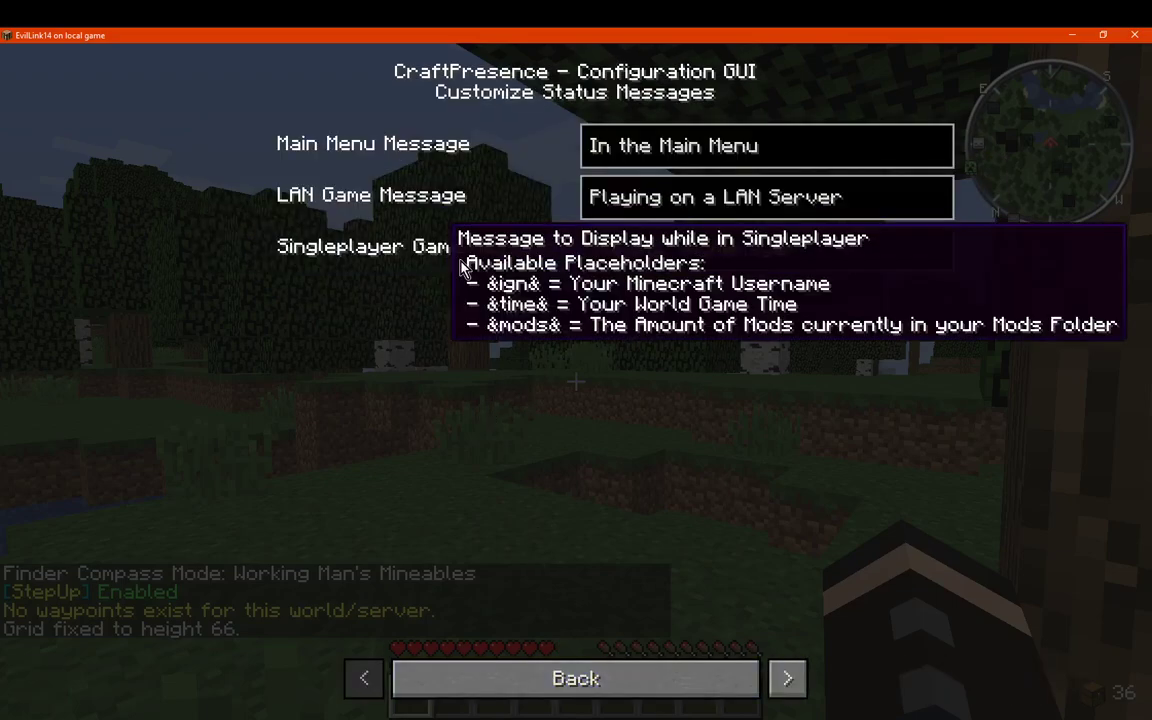
left_click(625, 678)
left_click(445, 197)
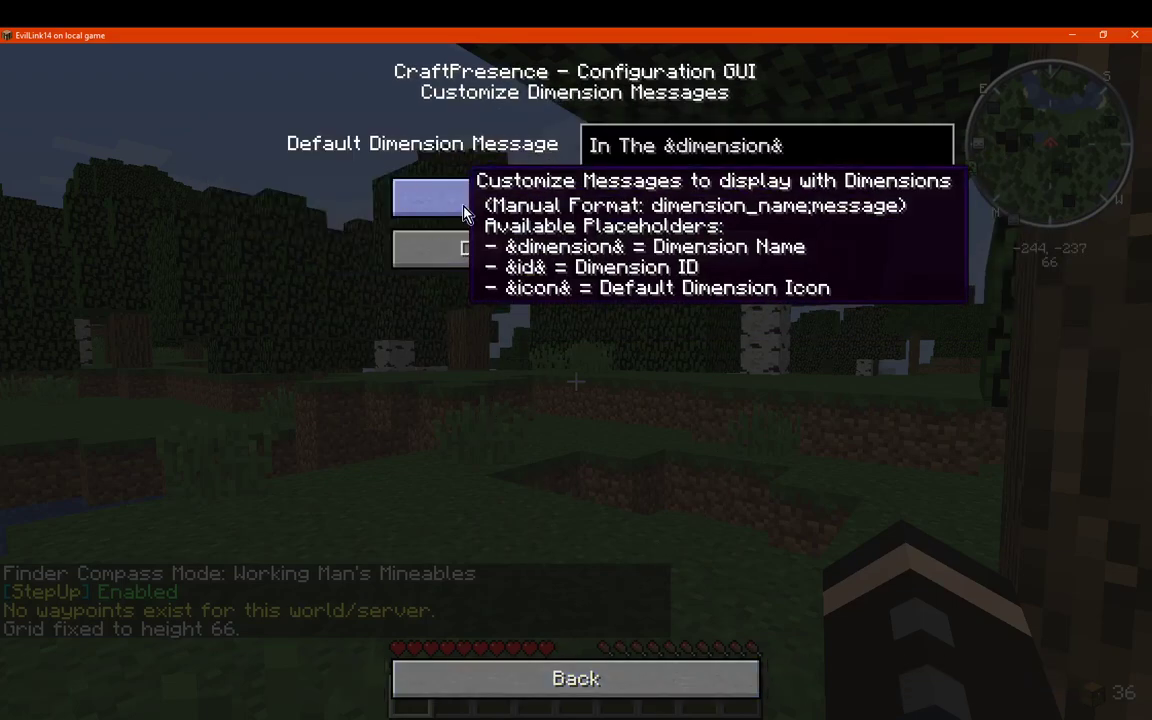
left_click(612, 680)
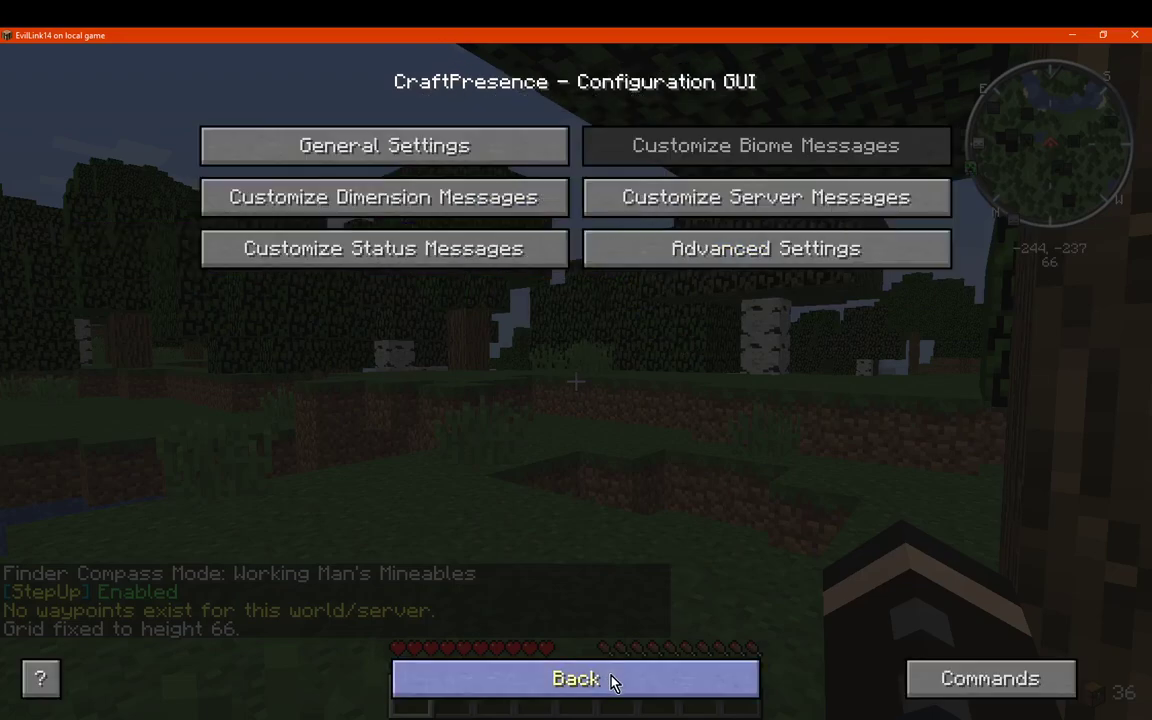
left_click(683, 680)
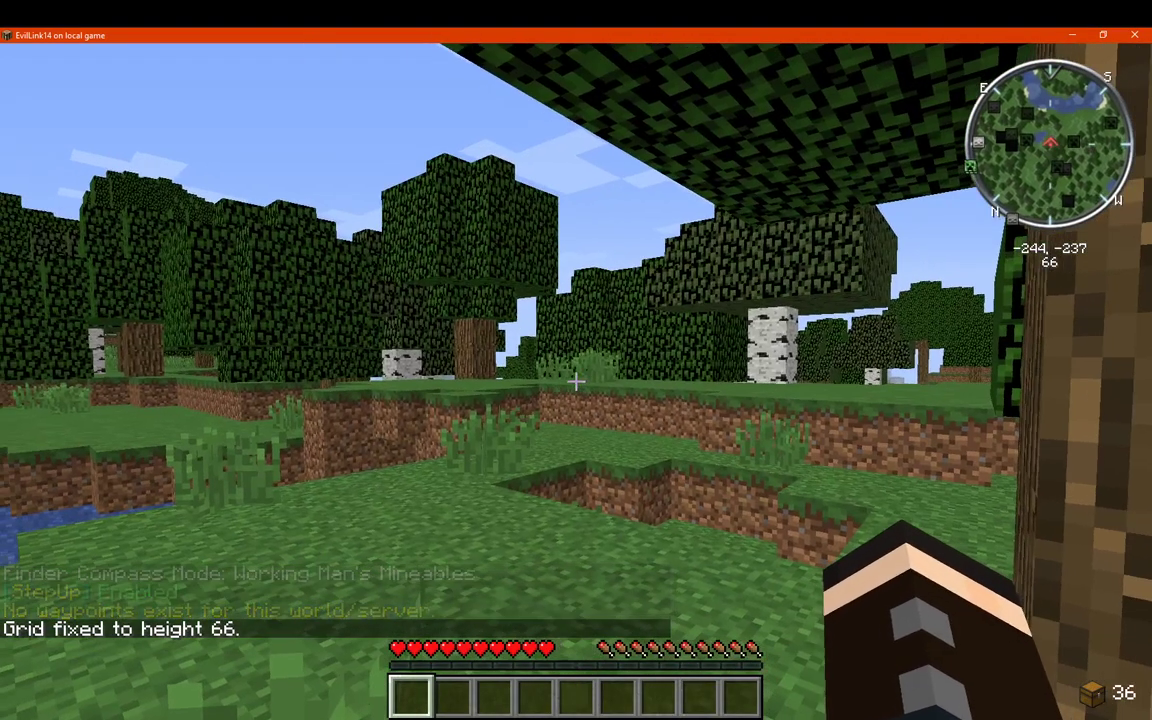
Check the loaded mods list and the Custom Selection Box options, then resume play
key("Escape")
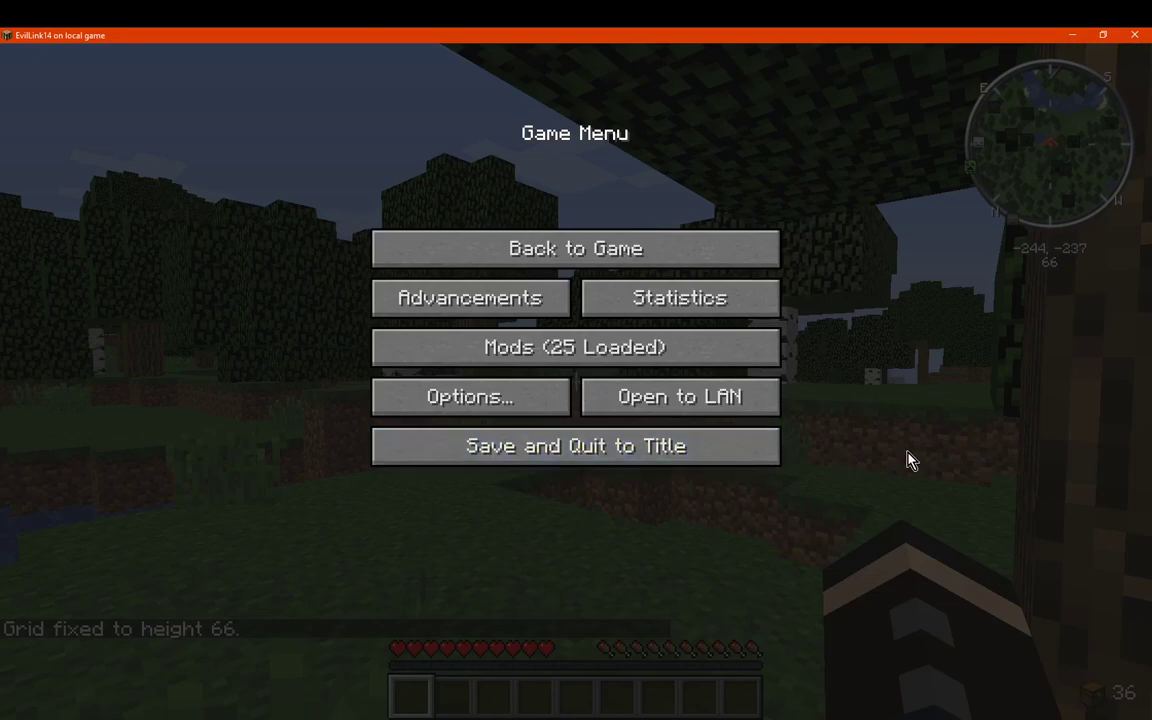
left_click(620, 355)
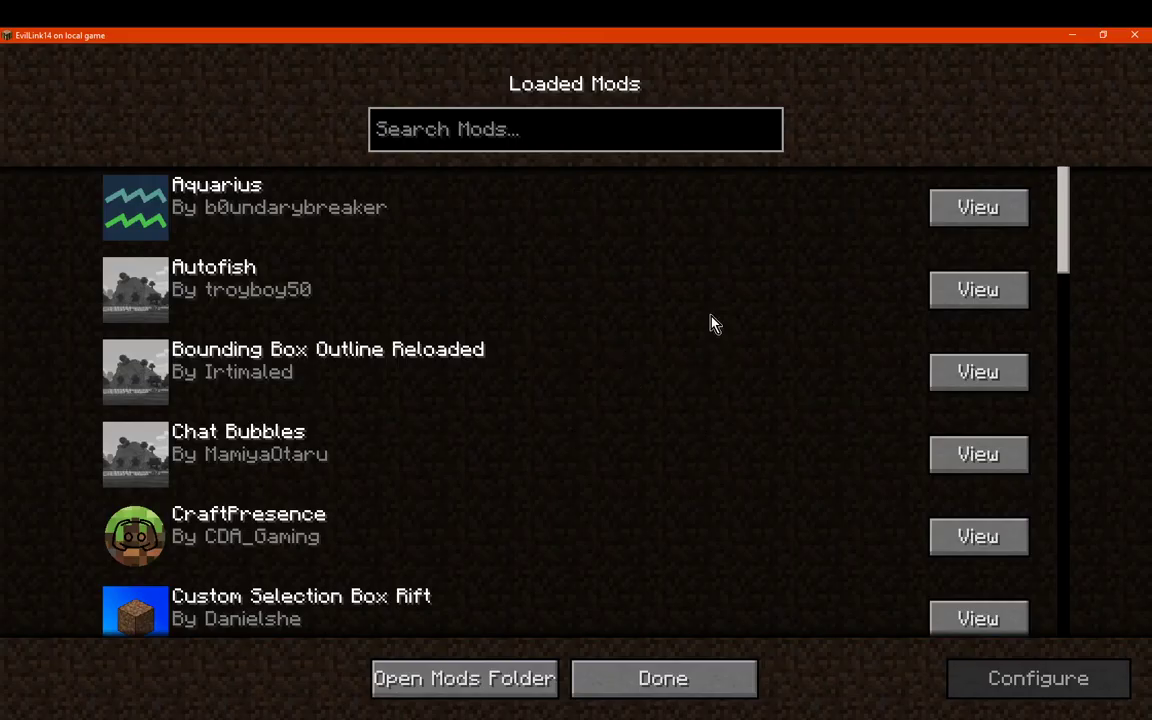
scroll(895, 617, "down", 2)
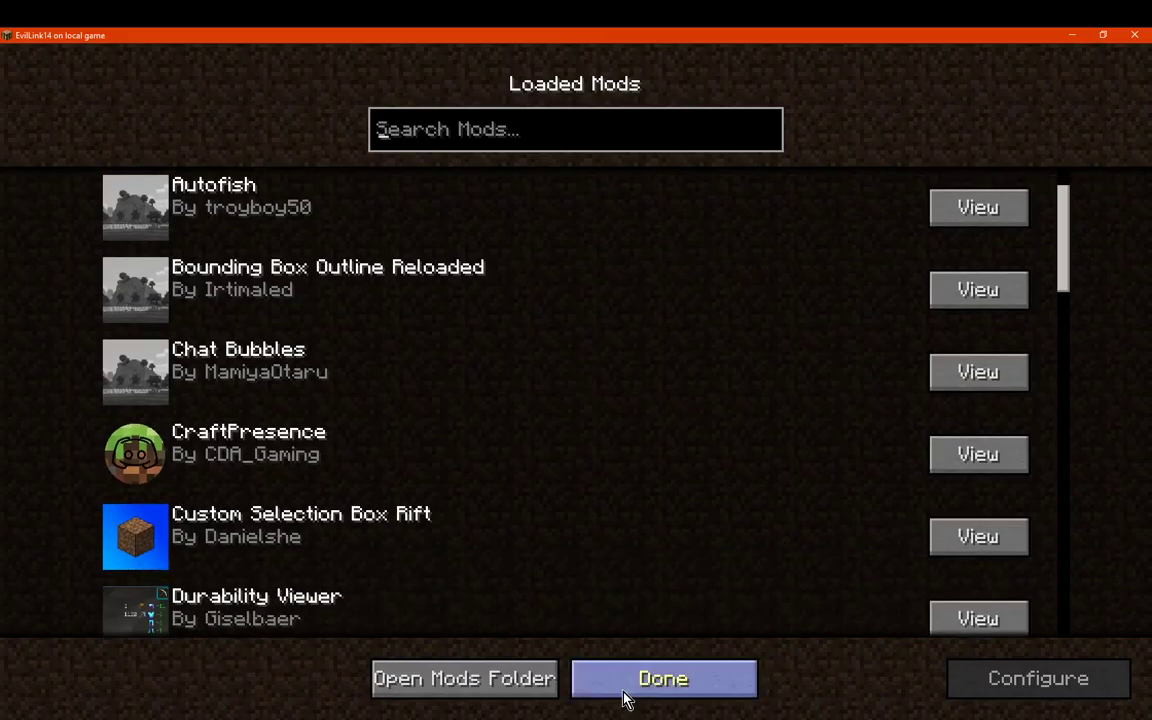
left_click(625, 690)
left_click(533, 404)
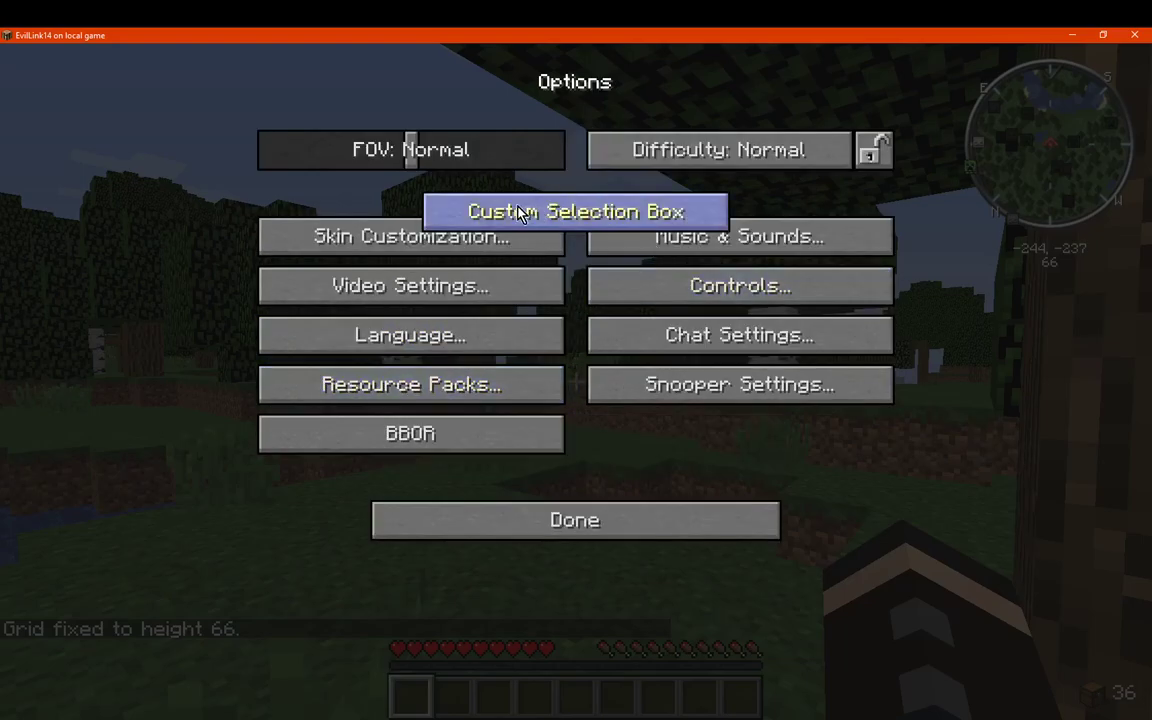
left_click(570, 200)
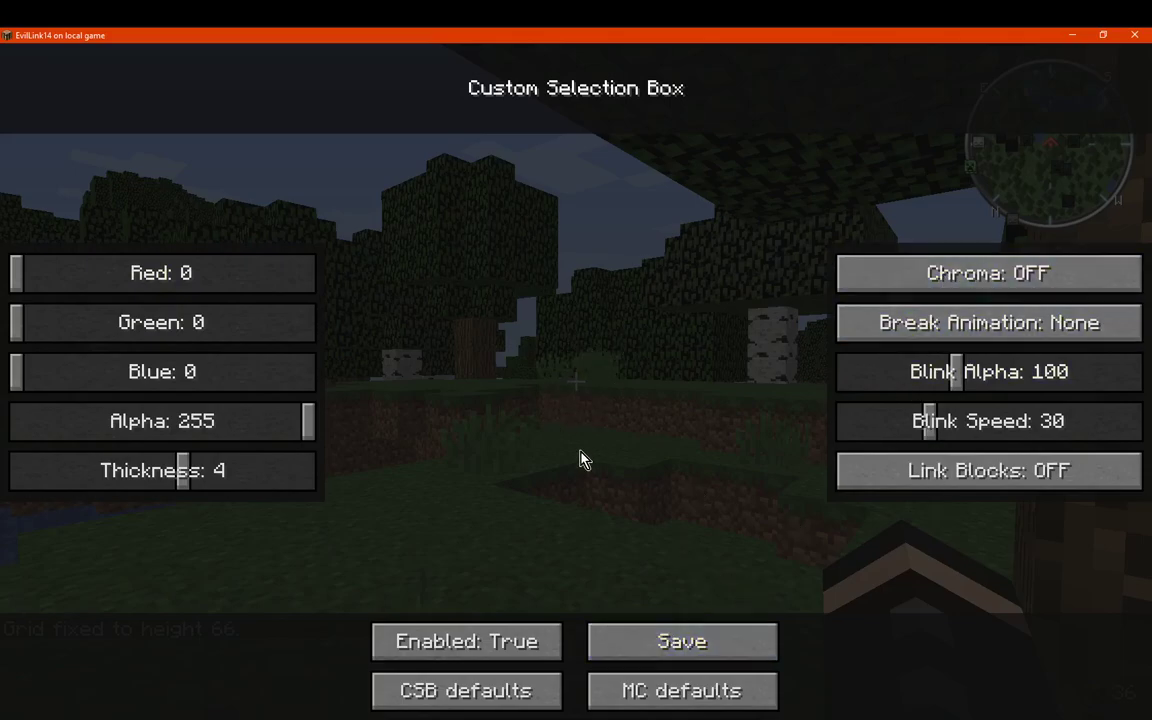
key("Escape")
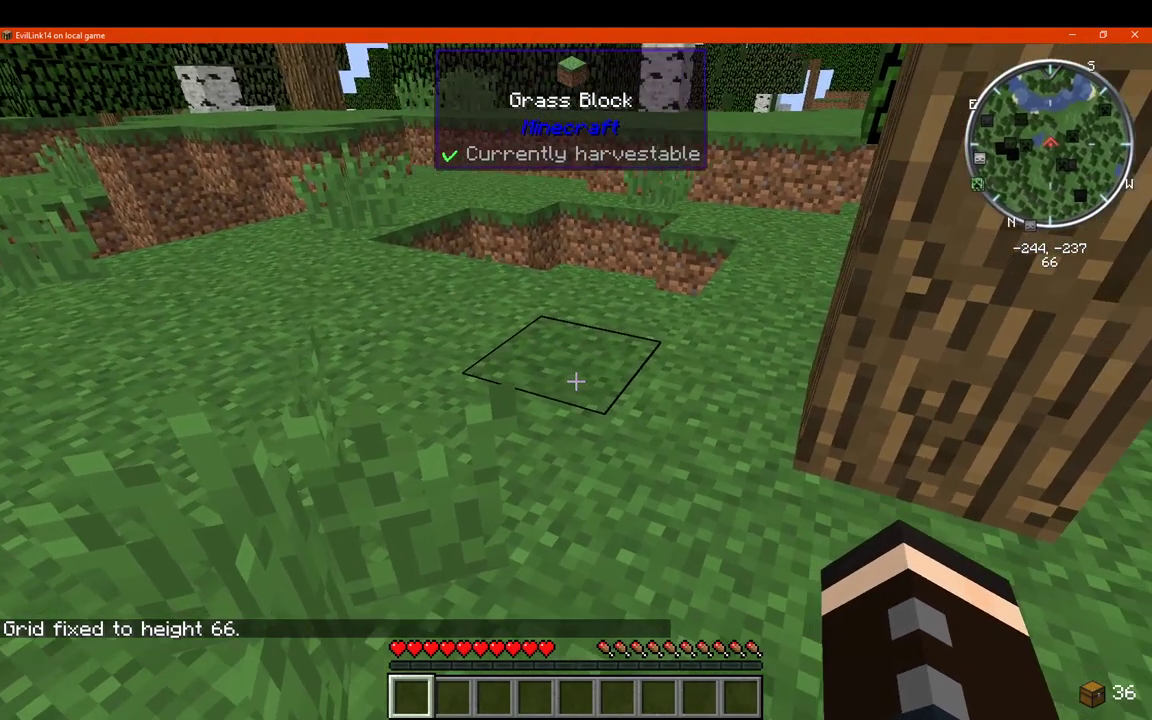
Save the world, return to the title screen, and quit the game
key("Escape")
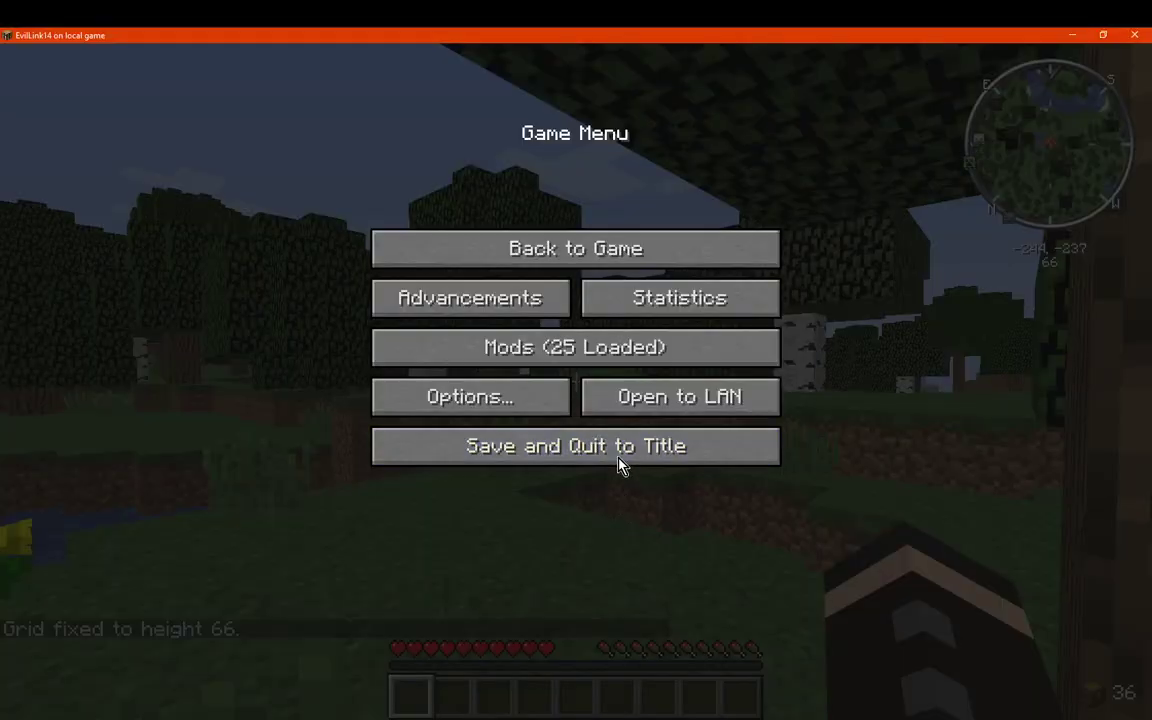
left_click(618, 462)
left_click(658, 511)
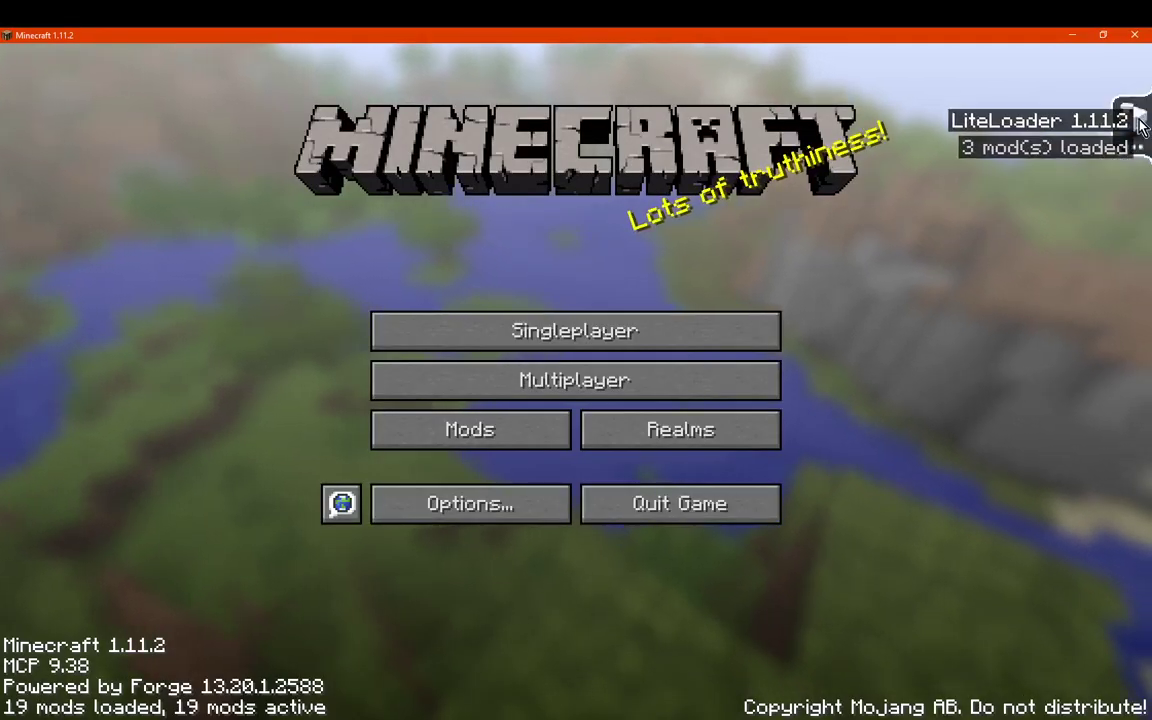
View the Omniscience mod's settings in the LiteLoader panel
left_click(1133, 122)
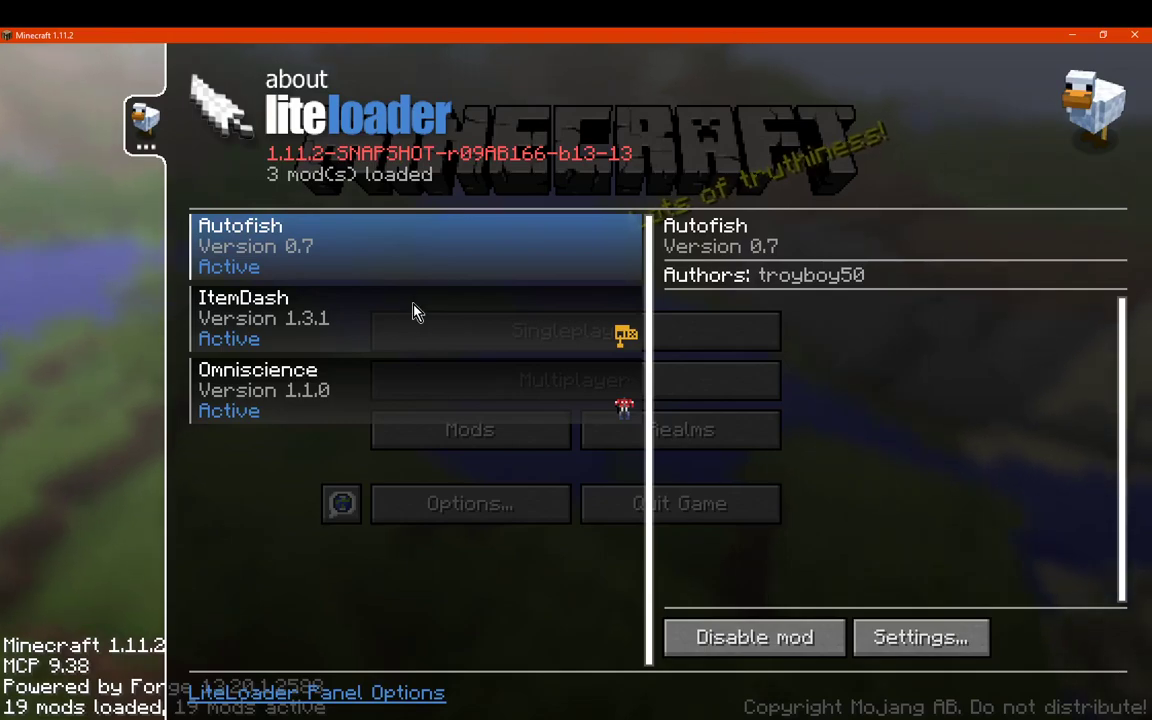
left_click(477, 323)
left_click(452, 404)
left_click(915, 640)
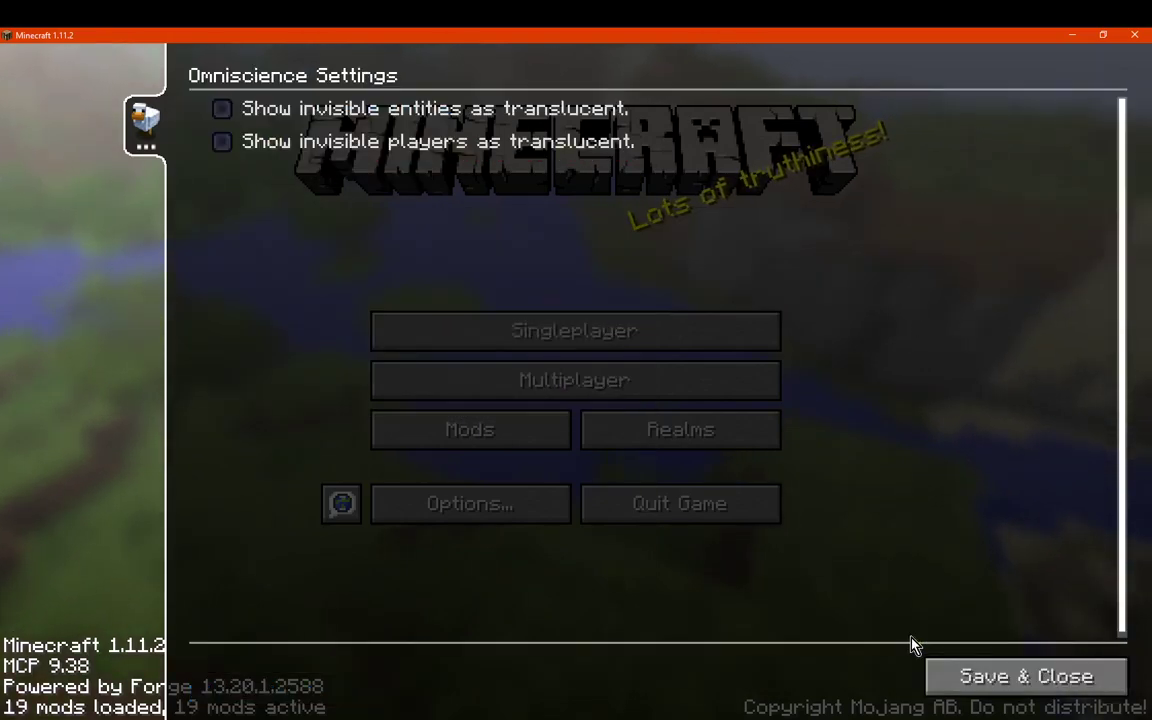
left_click(143, 138)
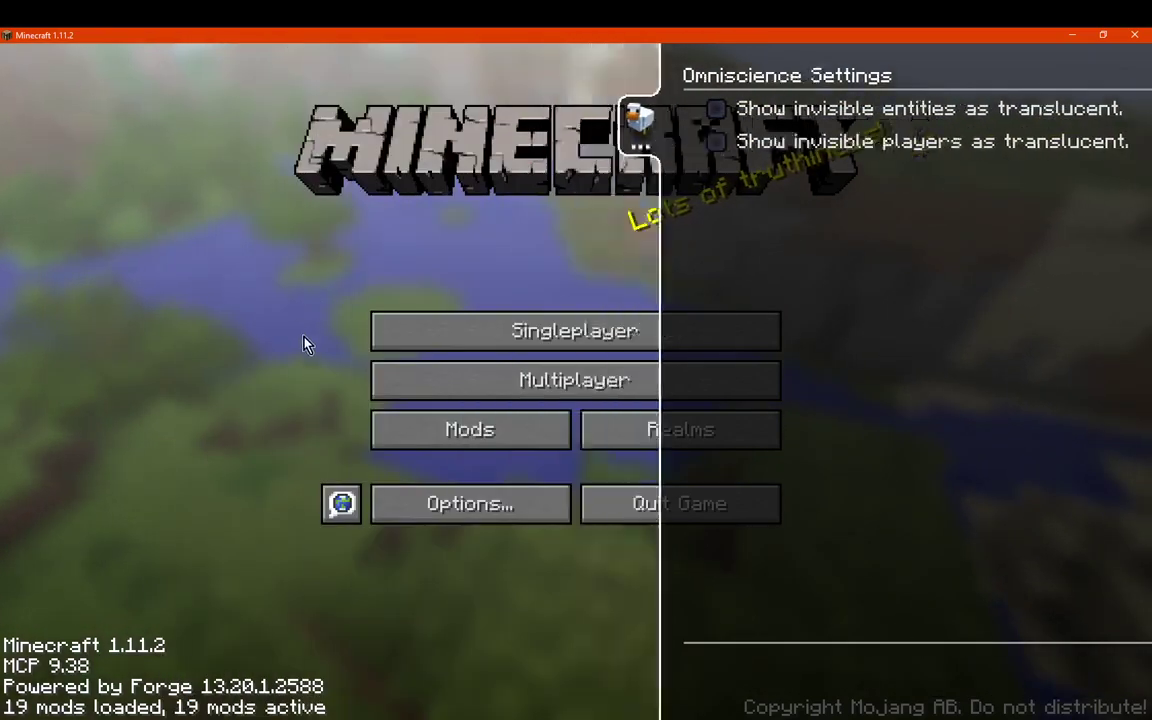
View the Autofish mod's settings, then close the LiteLoader panel
left_click(1140, 125)
left_click(290, 245)
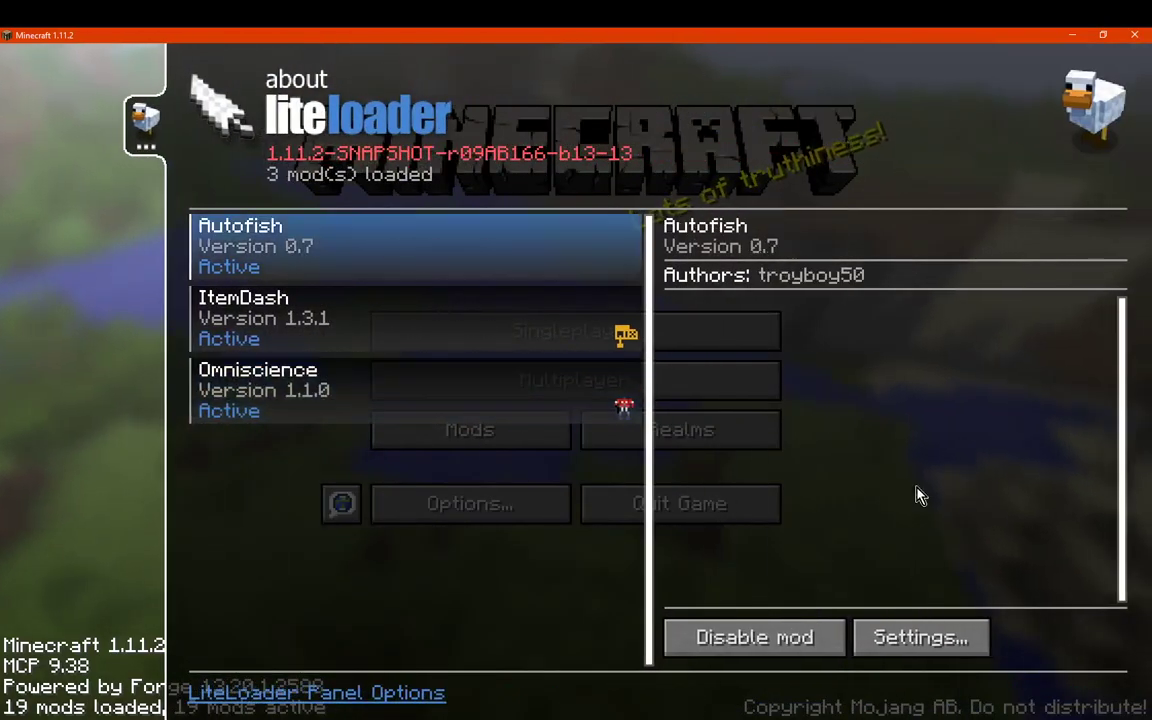
left_click(930, 630)
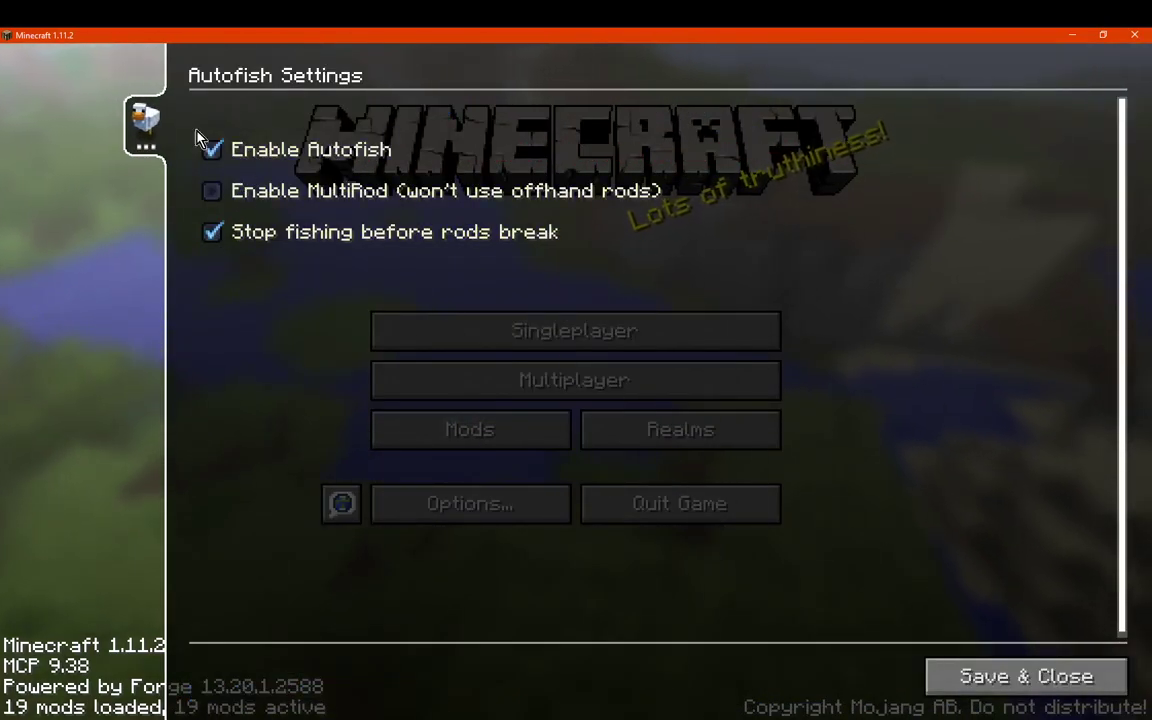
left_click(140, 120)
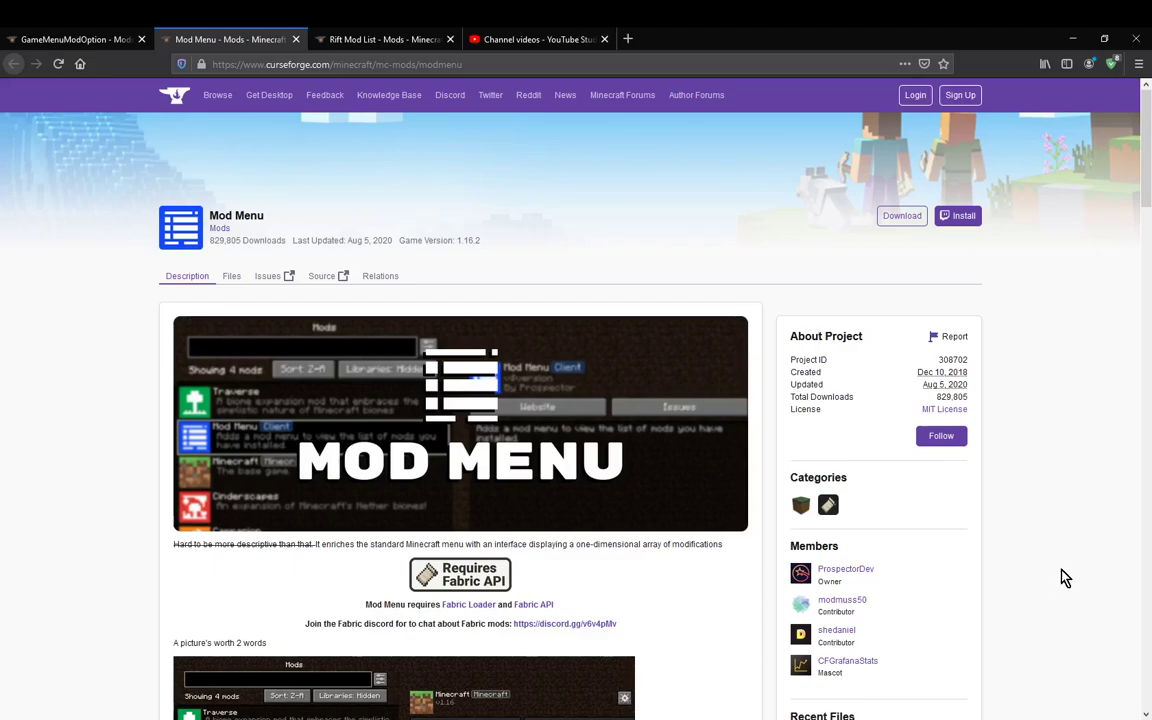
Bring OBS Studio to the front to stop the recording
key("alt+Tab")
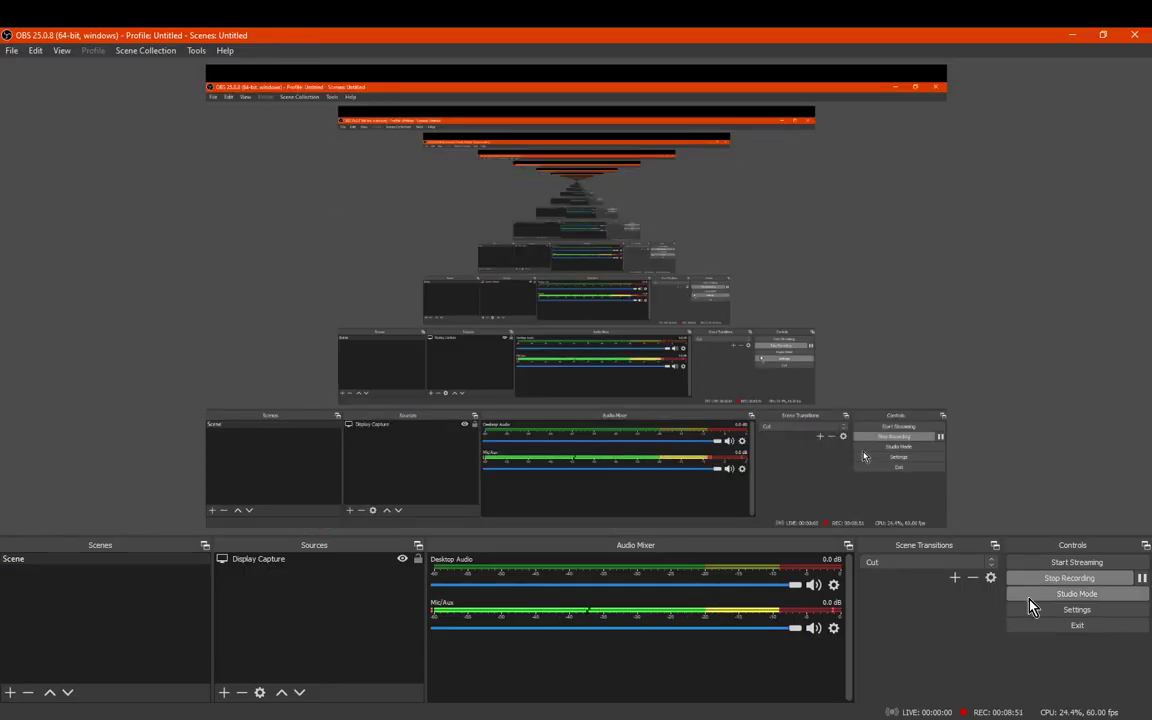